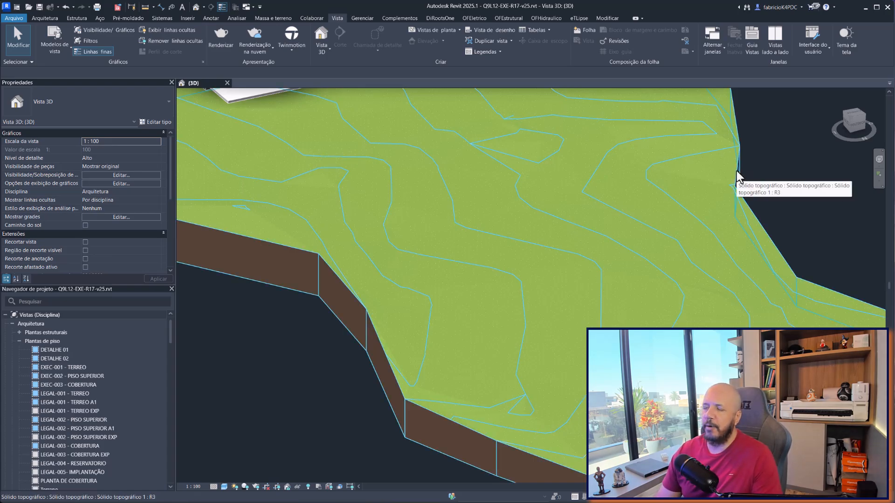
# Examine the contour lines and surface of the irregular sloping toposolid in the 3D view.
pyautogui.scroll(-3, 527, 182)
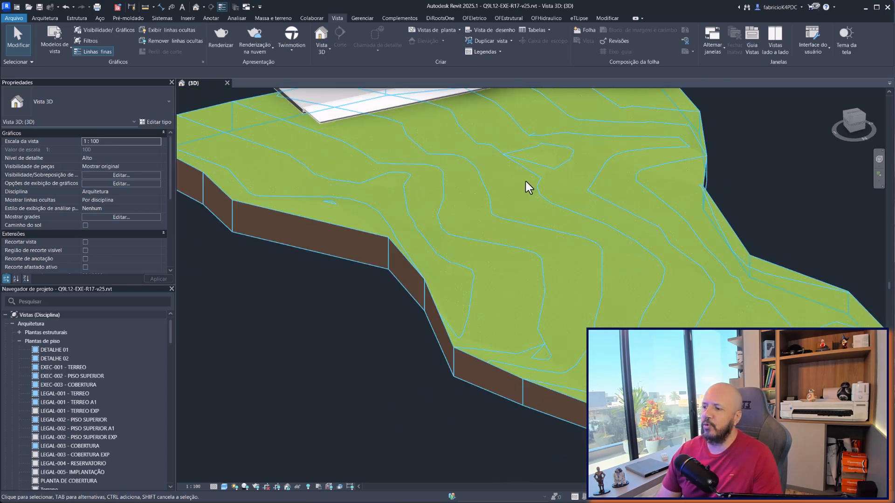
pyautogui.scroll(3, 530, 201)
pyautogui.scroll(-1, 503, 201)
pyautogui.scroll(2, 513, 212)
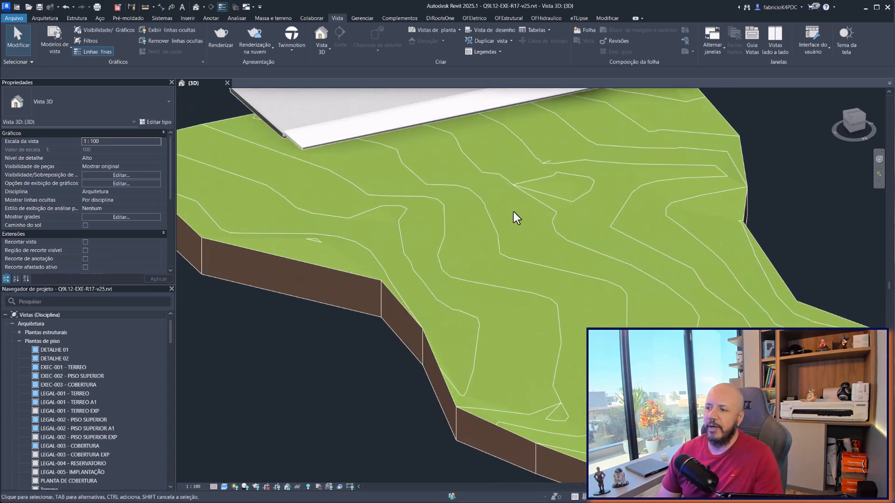
pyautogui.moveTo(569, 208); pyautogui.dragTo(554, 213, button='middle')
pyautogui.click(547, 222)
pyautogui.scroll(3, 547, 250)
pyautogui.scroll(-1, 546, 251)
pyautogui.scroll(-1, 546, 251)
pyautogui.press('Escape')
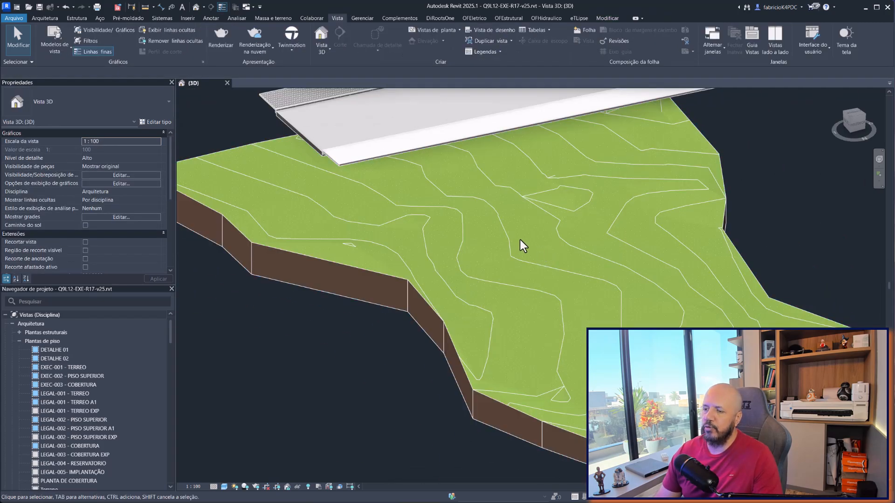
pyautogui.scroll(2, 499, 219)
pyautogui.scroll(4, 509, 219)
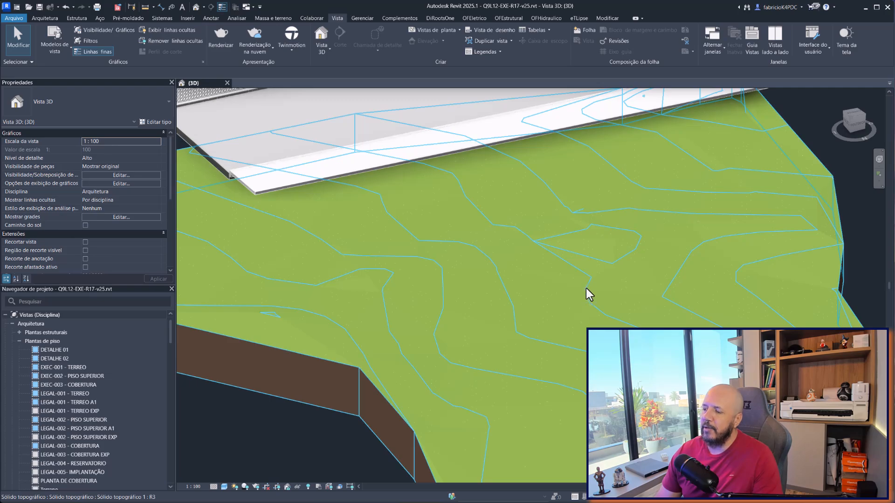
pyautogui.click(587, 289)
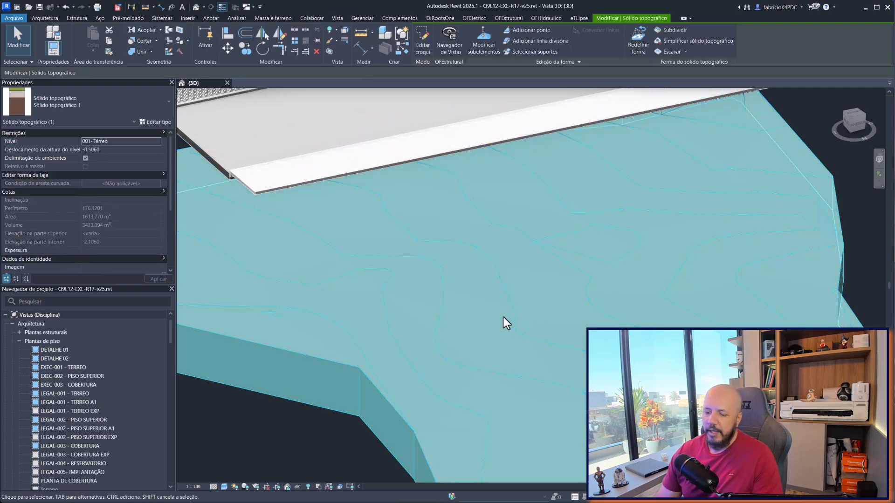
pyautogui.press('Escape')
pyautogui.scroll(2, 509, 316)
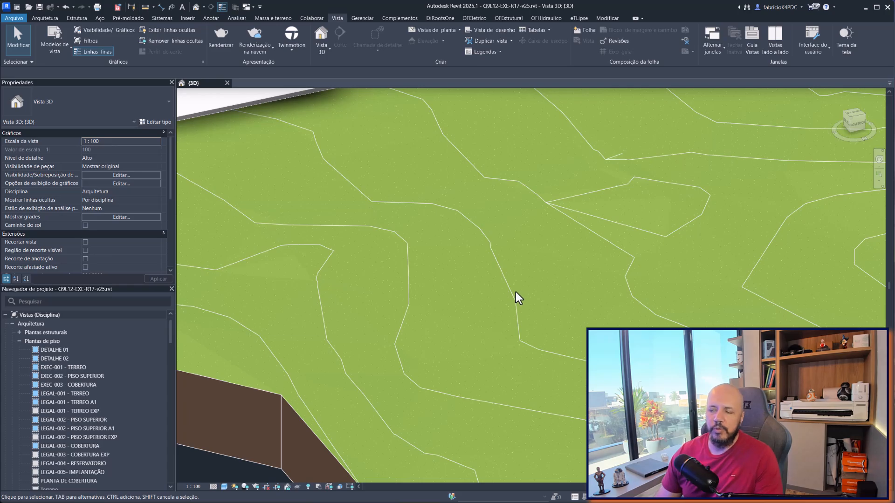
pyautogui.scroll(-4, 515, 290)
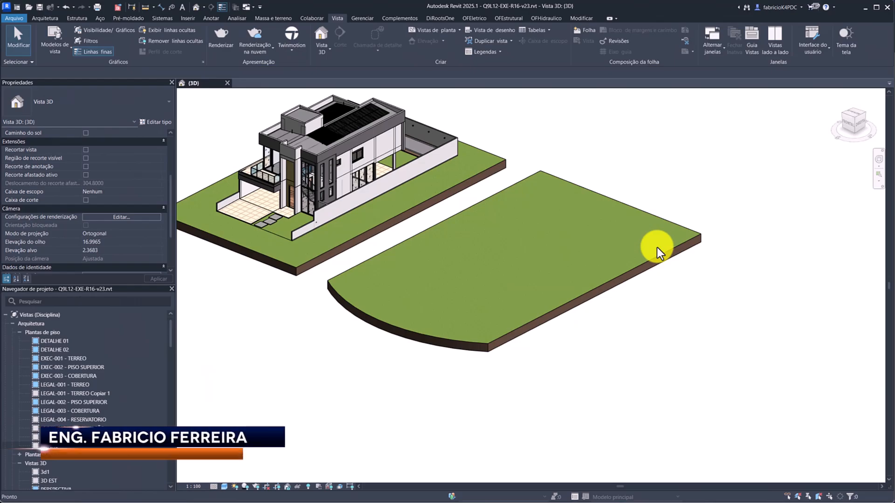
# Examine the flat, round-ended toposolid beside the house, including its edges and thickness.
pyautogui.scroll(3, 603, 284)
pyautogui.click(601, 286)
pyautogui.scroll(-3, 555, 304)
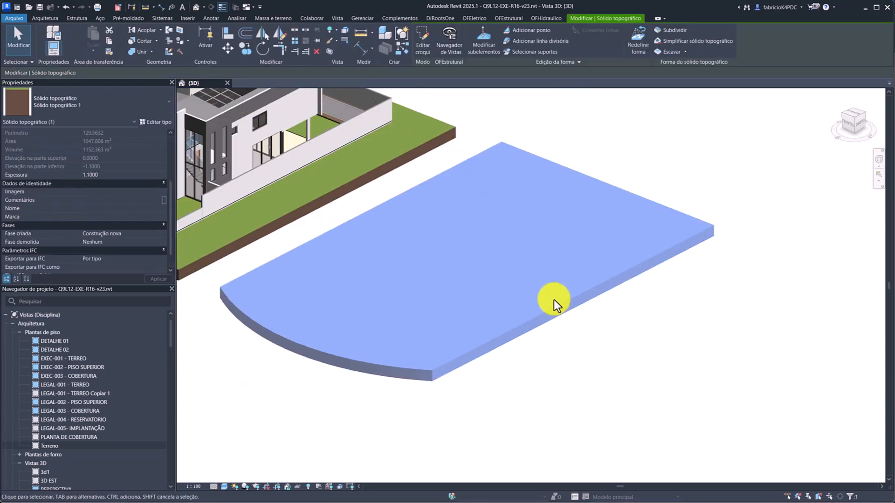
pyautogui.click(628, 163)
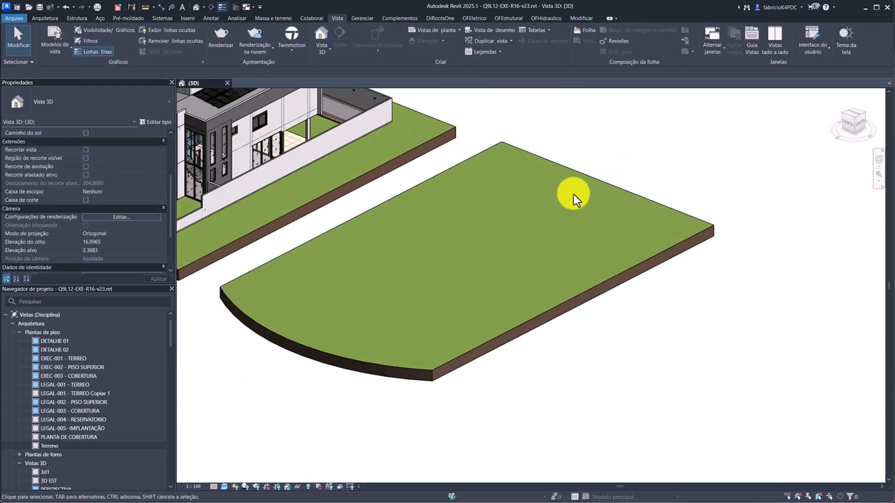
pyautogui.click(583, 174)
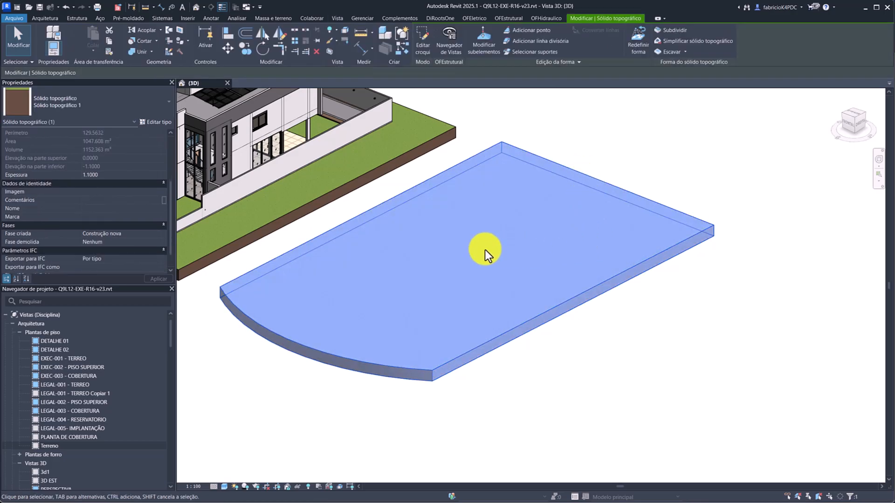
pyautogui.click(609, 347)
pyautogui.keyDown('shift'); pyautogui.moveTo(382, 415); pyautogui.dragTo(497, 330, button='middle'); pyautogui.keyUp('shift')
pyautogui.click(510, 323)
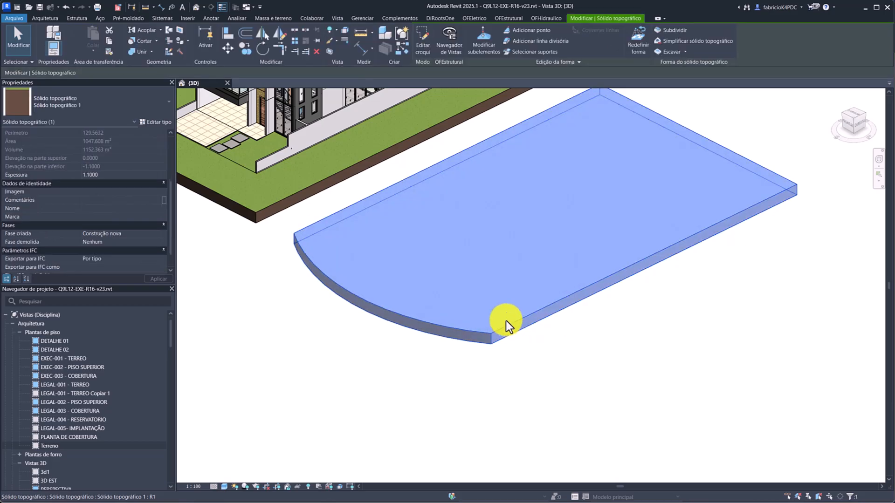
pyautogui.keyDown('shift'); pyautogui.moveTo(513, 254); pyautogui.dragTo(469, 299, button='middle'); pyautogui.keyUp('shift')
pyautogui.press('Escape')
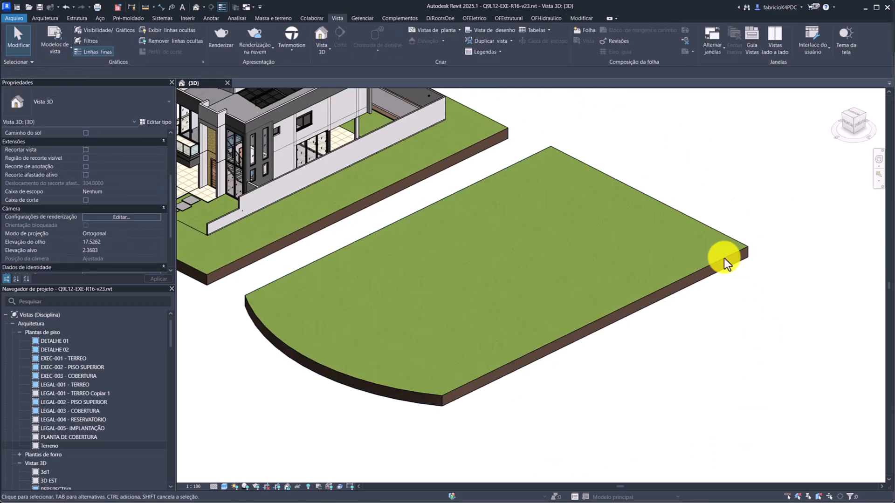
# Start modifying the sub-elements of the flat toposolid and select its long straight edge away from the house.
pyautogui.click(655, 290)
pyautogui.click(483, 42)
pyautogui.keyDown('shift'); pyautogui.moveTo(479, 265); pyautogui.dragTo(491, 428, button='middle'); pyautogui.keyUp('shift')
pyautogui.click(596, 326)
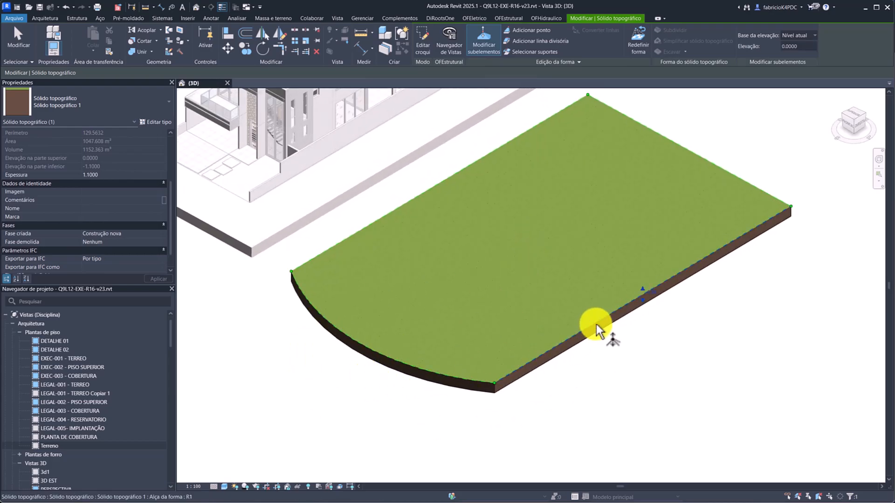
pyautogui.scroll(4, 661, 284)
pyautogui.scroll(5, 639, 321)
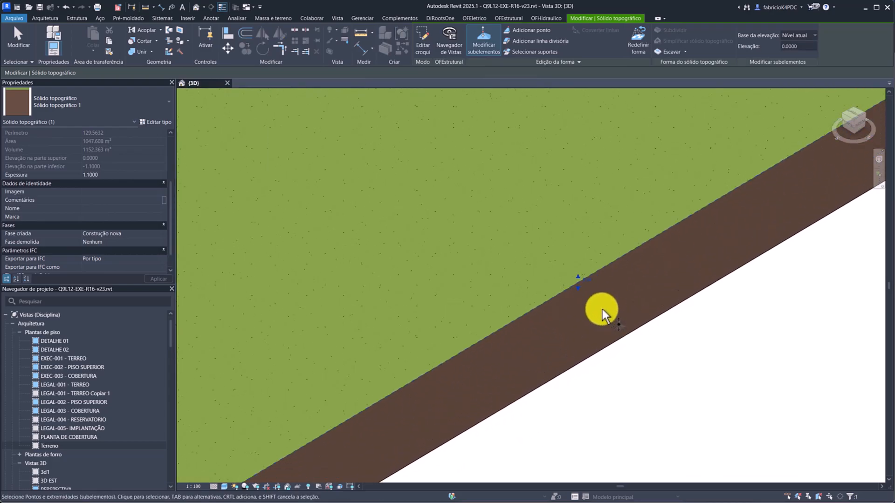
pyautogui.keyDown('shift'); pyautogui.moveTo(578, 189); pyautogui.dragTo(583, 226, button='middle'); pyautogui.keyUp('shift')
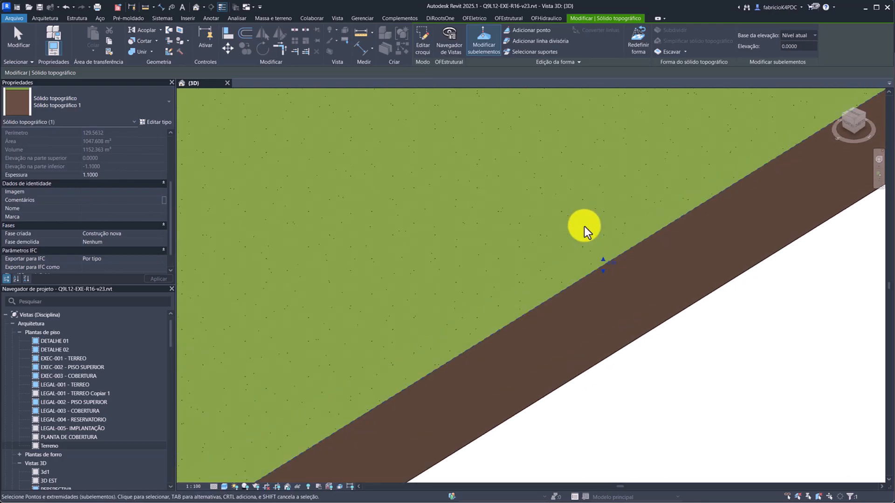
pyautogui.scroll(-7, 522, 194)
pyautogui.moveTo(495, 239); pyautogui.dragTo(684, 424, button='middle')
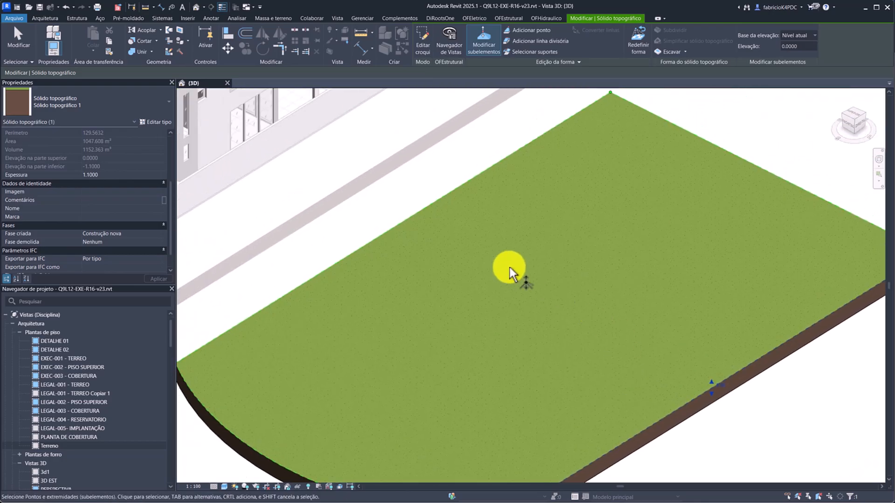
# Raise the toposolid's long edge facing the house to an elevation of 1.00.
pyautogui.click(416, 213)
pyautogui.scroll(3, 389, 236)
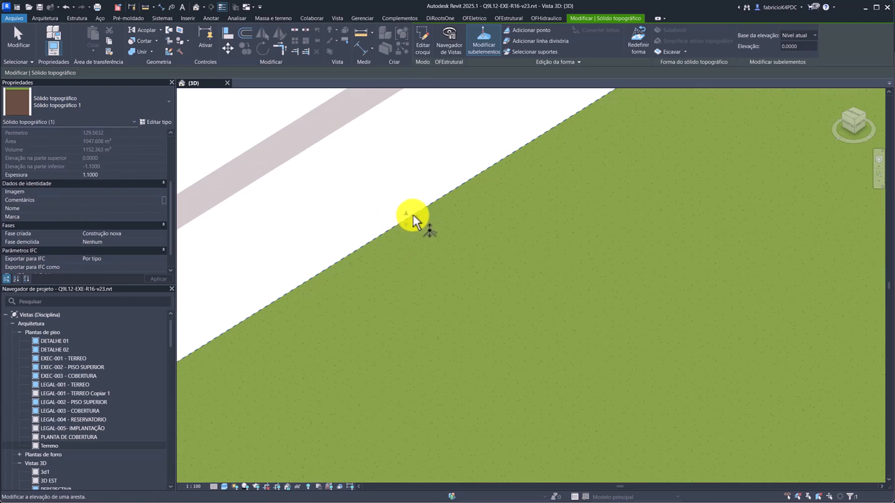
pyautogui.moveTo(406, 212); pyautogui.dragTo(405, 188)
pyautogui.scroll(-8, 462, 254)
pyautogui.keyDown('shift'); pyautogui.moveTo(496, 293); pyautogui.dragTo(516, 315, button='middle'); pyautogui.keyUp('shift')
pyautogui.scroll(3, 516, 315)
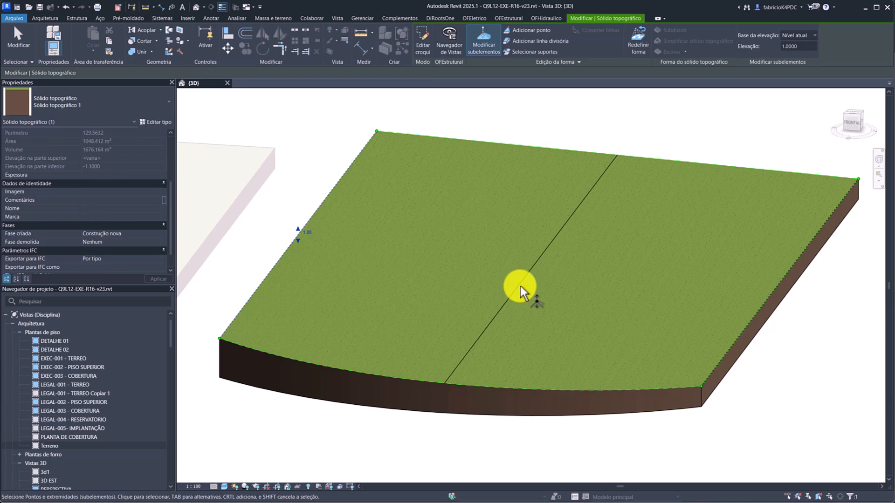
# Raise the toposolid's curved front edge by about 1.30.
pyautogui.scroll(3, 527, 291)
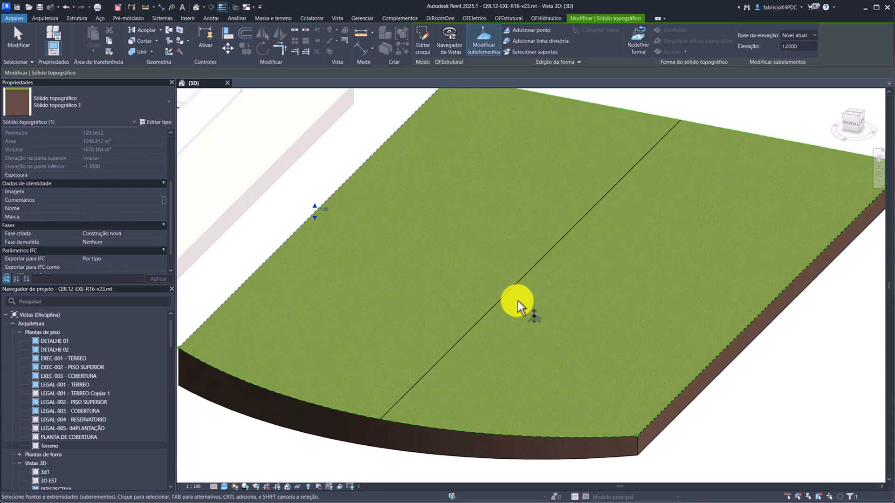
pyautogui.scroll(-3, 517, 297)
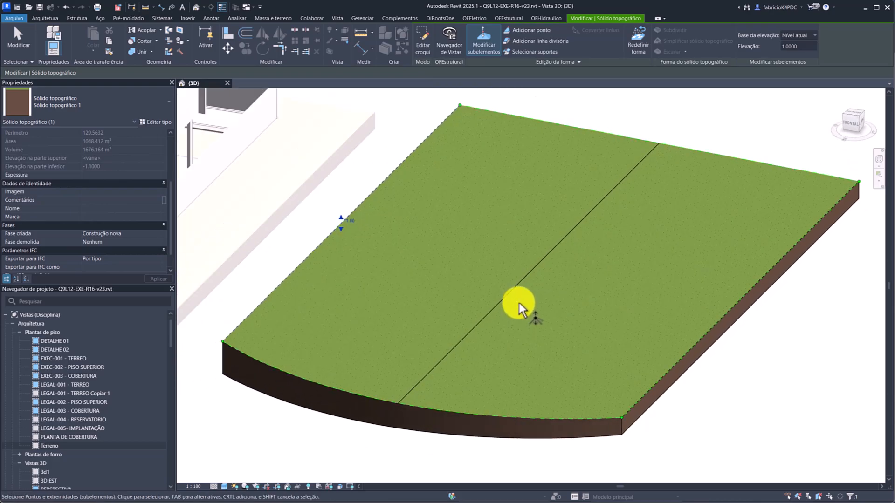
pyautogui.click(453, 412)
pyautogui.click(448, 413)
pyautogui.moveTo(423, 373); pyautogui.dragTo(424, 359)
pyautogui.scroll(-1, 545, 357)
pyautogui.keyDown('shift'); pyautogui.moveTo(545, 357); pyautogui.dragTo(691, 375, button='middle'); pyautogui.keyUp('shift')
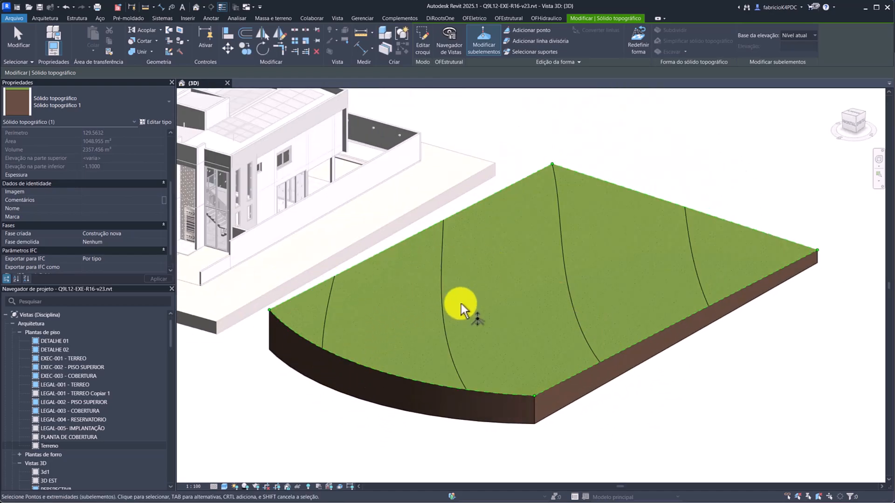
pyautogui.moveTo(669, 284)
pyautogui.keyDown('shift'); pyautogui.mouseDown(button='middle')
pyautogui.moveTo(661, 282)
pyautogui.moveTo(672, 289)
pyautogui.mouseUp(button='middle'); pyautogui.keyUp('shift')
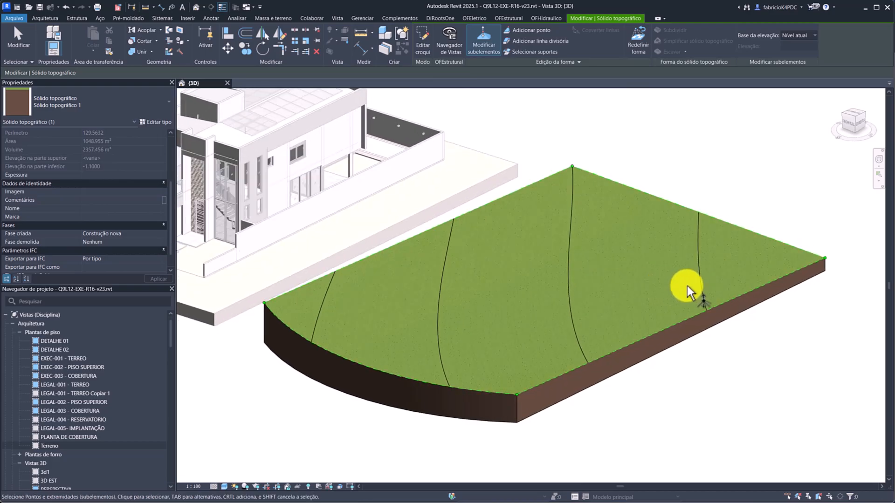
# Lower the toposolid's rear corner point farthest from the house to an elevation of about -0.78 and finish sub-element editing.
pyautogui.click(823, 259)
pyautogui.scroll(4, 824, 260)
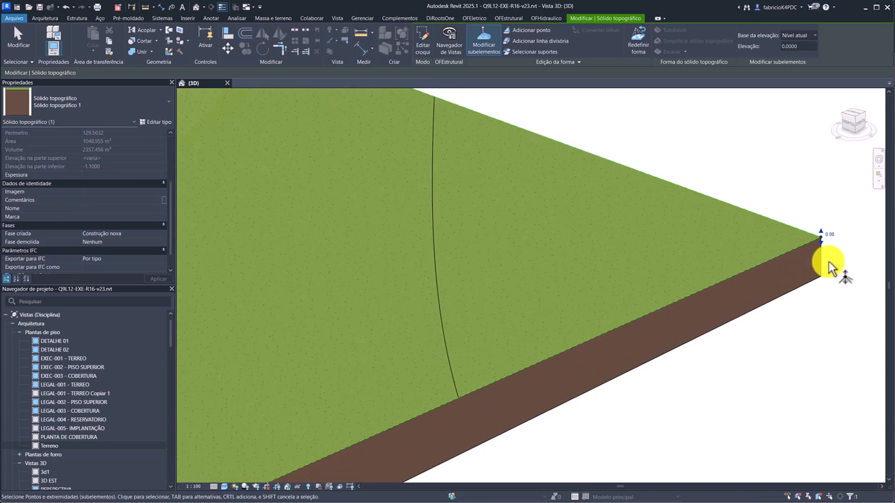
pyautogui.moveTo(820, 247); pyautogui.dragTo(763, 299)
pyautogui.scroll(-2, 761, 298)
pyautogui.scroll(5, 791, 284)
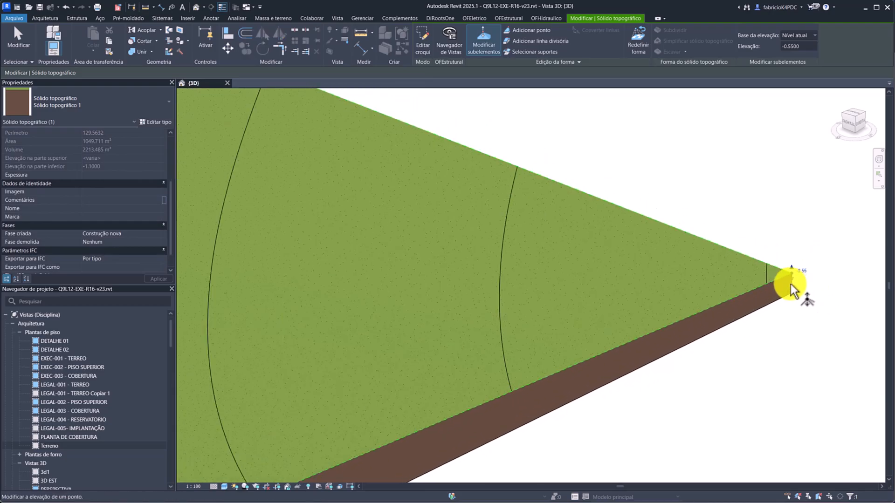
pyautogui.moveTo(792, 267); pyautogui.dragTo(791, 330)
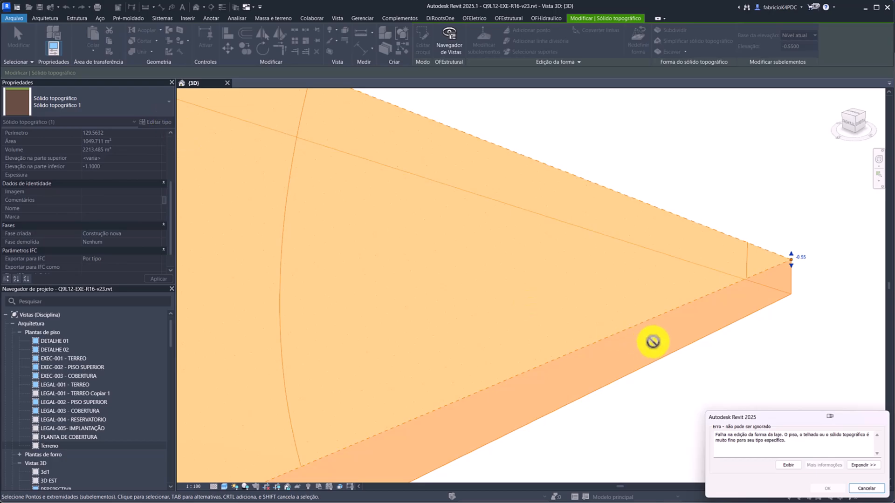
pyautogui.click(867, 489)
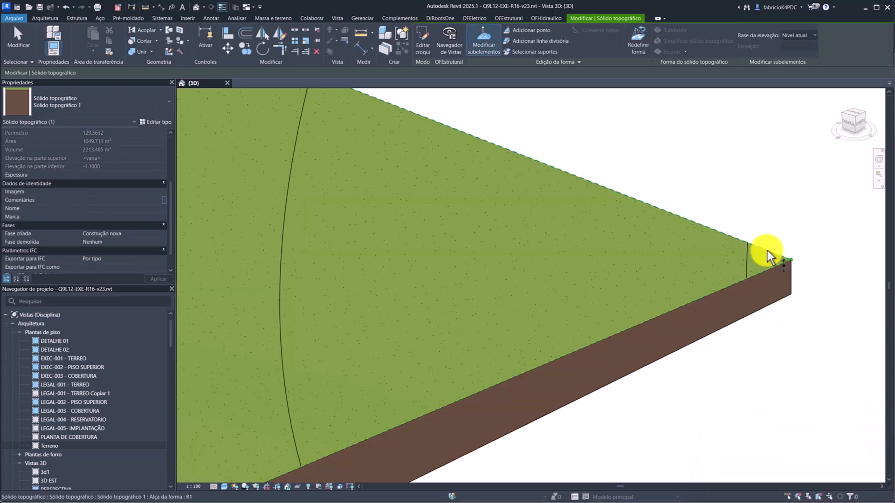
pyautogui.moveTo(789, 260); pyautogui.dragTo(792, 274)
pyautogui.scroll(-7, 675, 274)
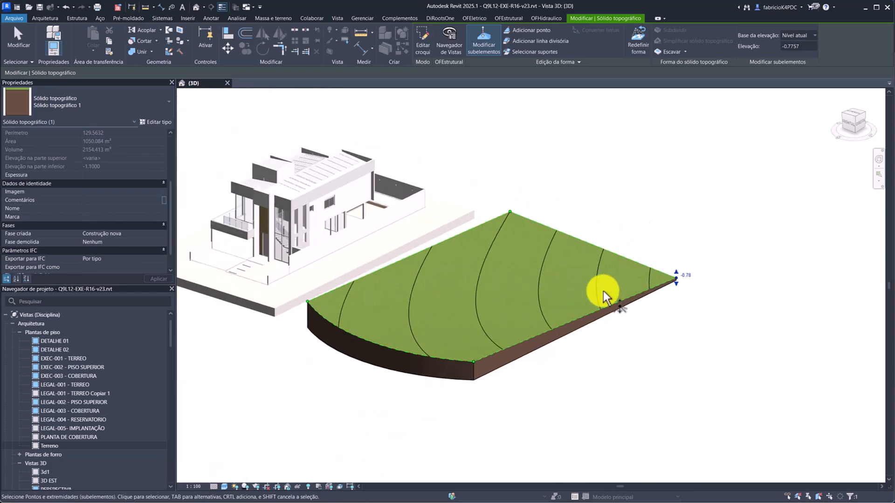
pyautogui.scroll(5, 507, 307)
pyautogui.press('Escape')
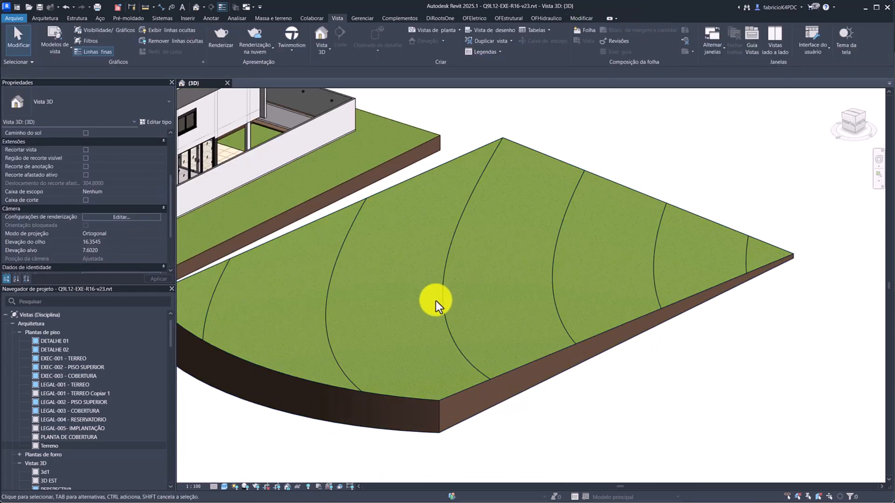
# Lower the toposolid's rear corner point nearest the house to an elevation of about 0.96 and finish sub-element editing.
pyautogui.click(445, 295)
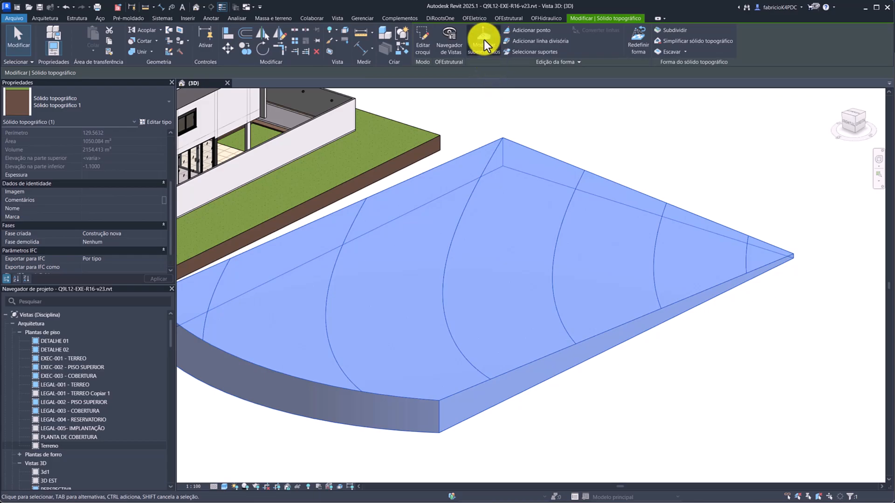
pyautogui.click(484, 40)
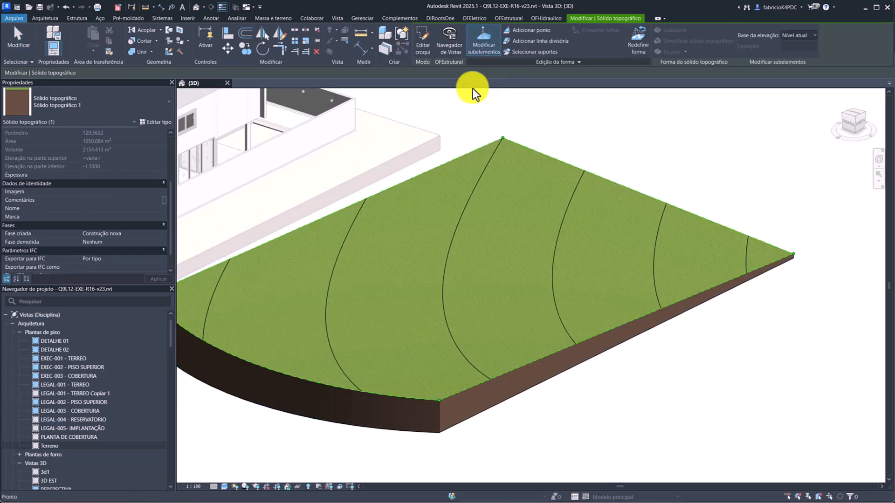
pyautogui.click(439, 401)
pyautogui.scroll(2, 477, 282)
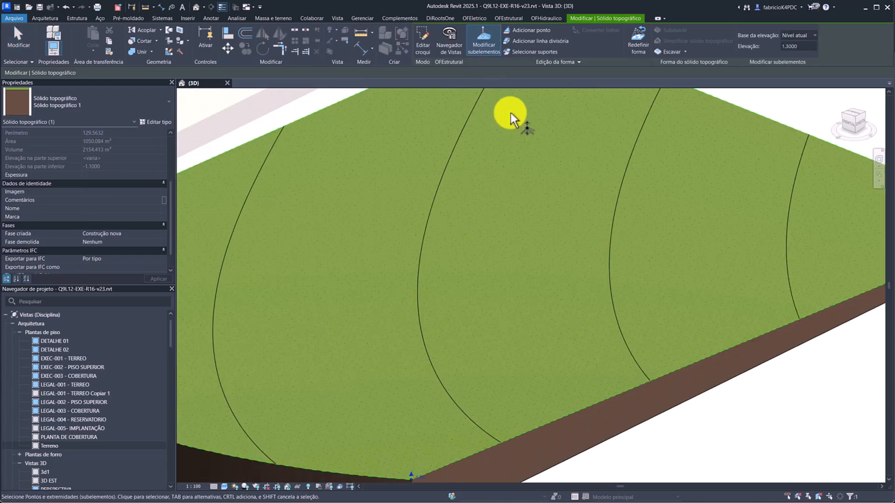
pyautogui.moveTo(511, 114); pyautogui.dragTo(460, 405, button='middle')
pyautogui.scroll(5, 458, 405)
pyautogui.moveTo(494, 239); pyautogui.dragTo(554, 164)
pyautogui.scroll(2, 557, 214)
pyautogui.moveTo(507, 198); pyautogui.dragTo(507, 211)
pyautogui.scroll(-5, 542, 225)
pyautogui.scroll(-6, 547, 227)
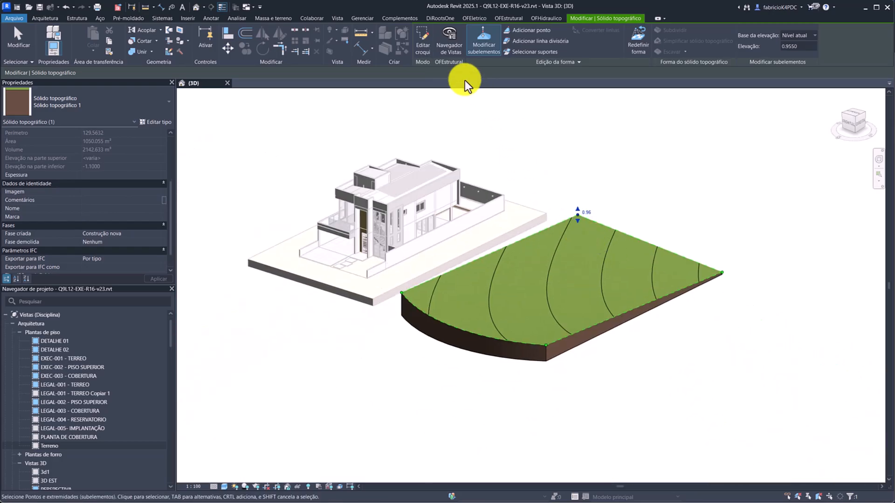
pyautogui.press('Escape')
pyautogui.press('Escape')
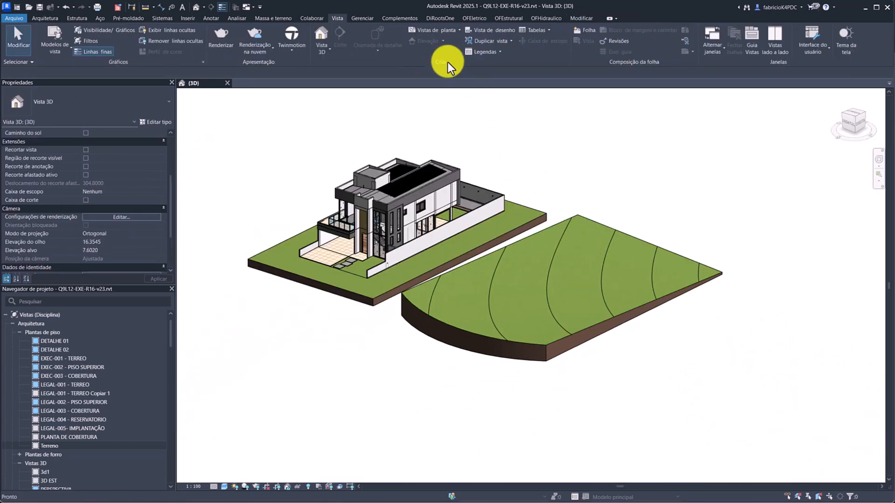
pyautogui.click(269, 17)
pyautogui.click(327, 51)
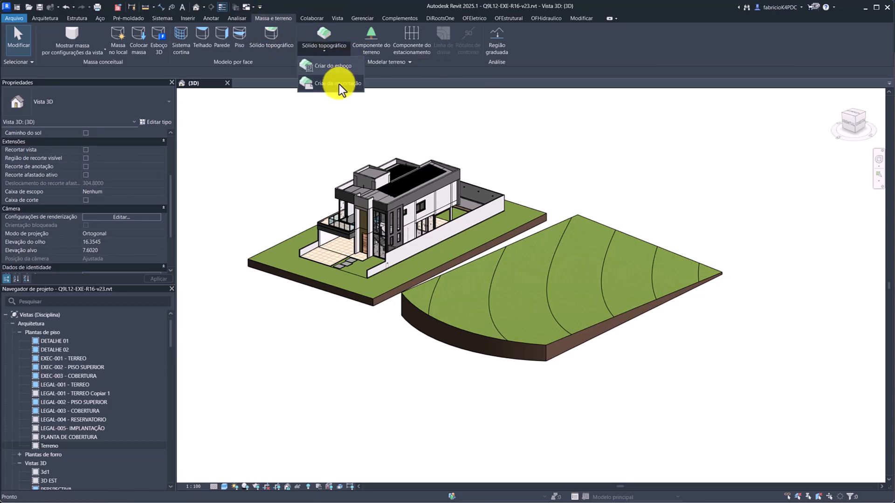
pyautogui.click(342, 84)
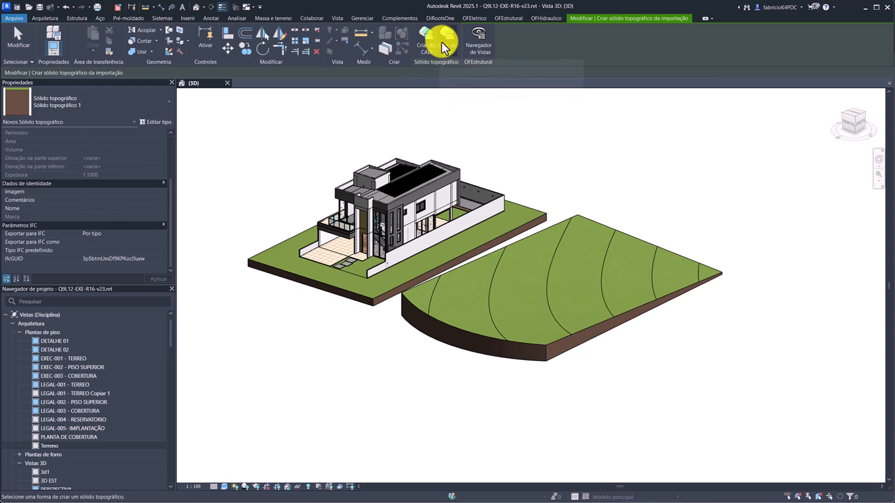
pyautogui.press('Escape')
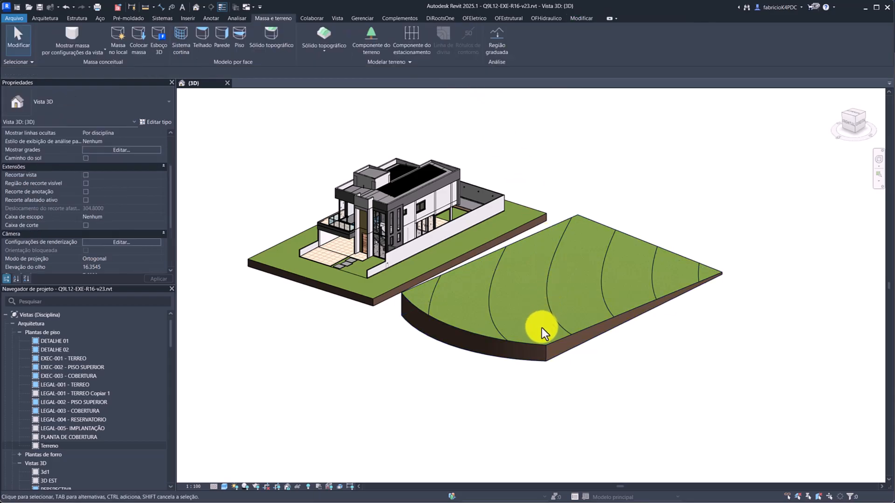
pyautogui.click(544, 344)
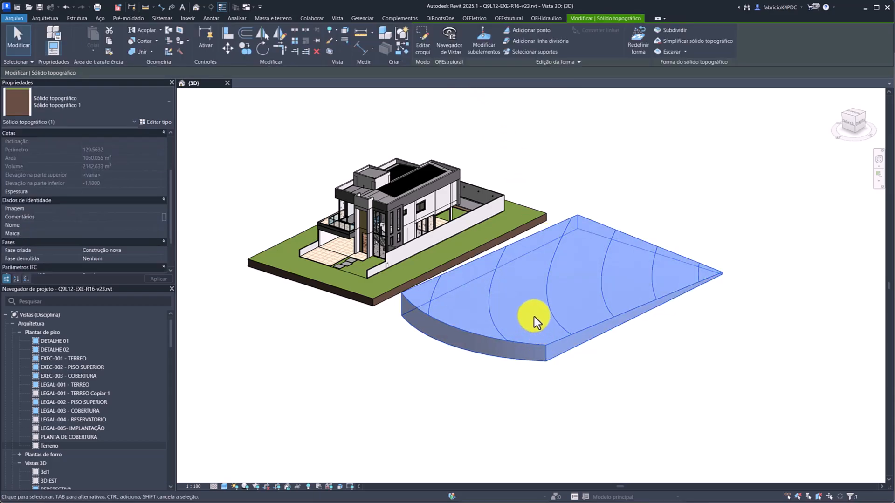
pyautogui.click(371, 108)
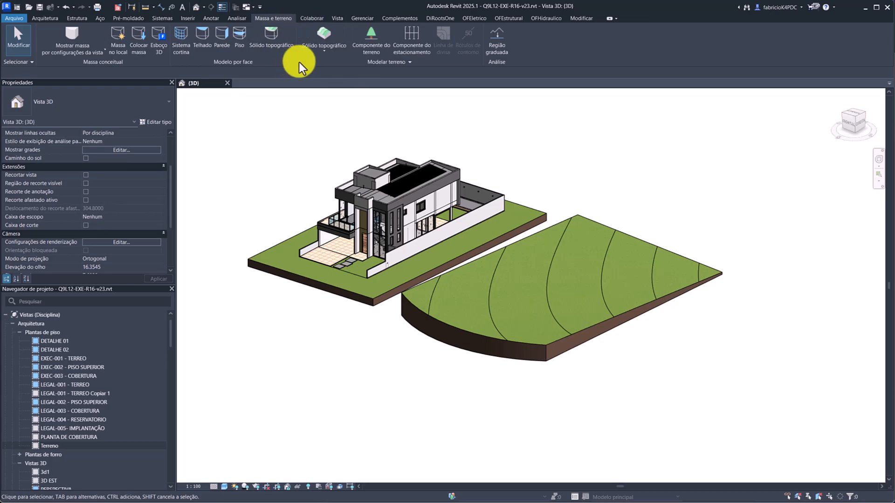
pyautogui.click(336, 56)
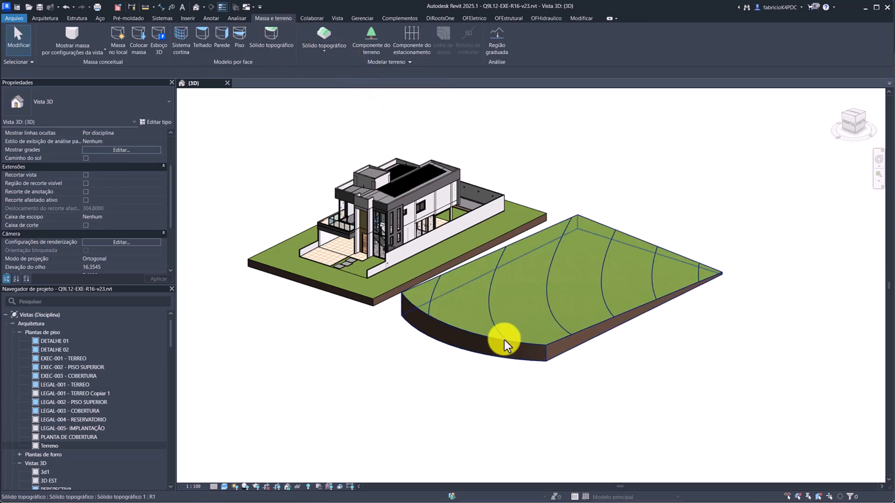
# Open the curved-front toposolid's boundary sketch, inspect its long straight edge farthest from the house, and finish the sketch.
pyautogui.click(498, 330)
pyautogui.keyDown('shift'); pyautogui.moveTo(498, 330); pyautogui.dragTo(475, 354, button='middle'); pyautogui.keyUp('shift')
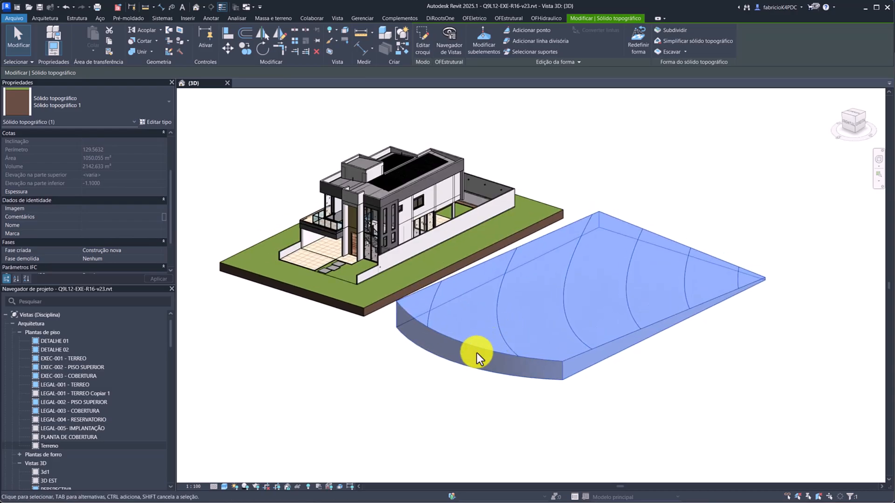
pyautogui.doubleClick(477, 347)
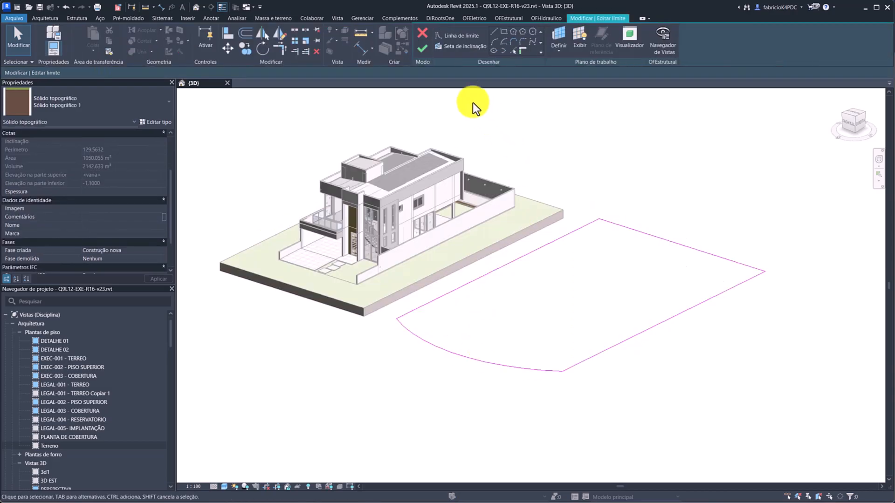
pyautogui.click(577, 368)
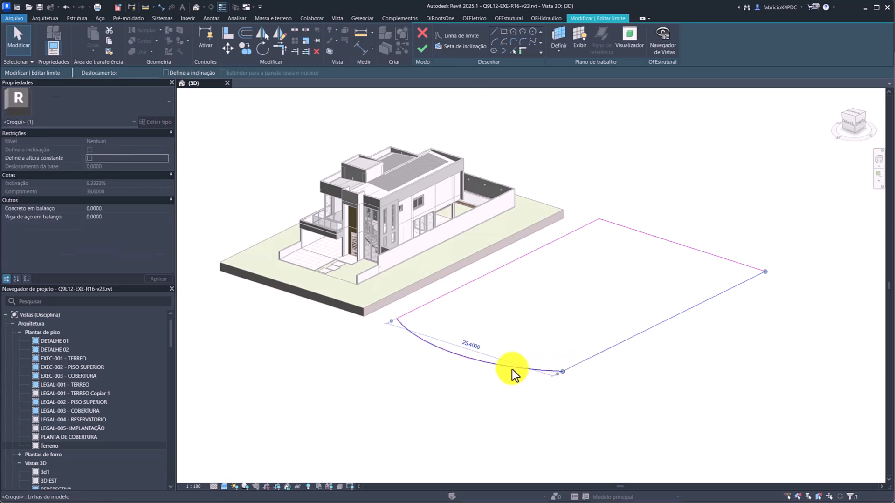
pyautogui.click(423, 48)
pyautogui.press('Escape')
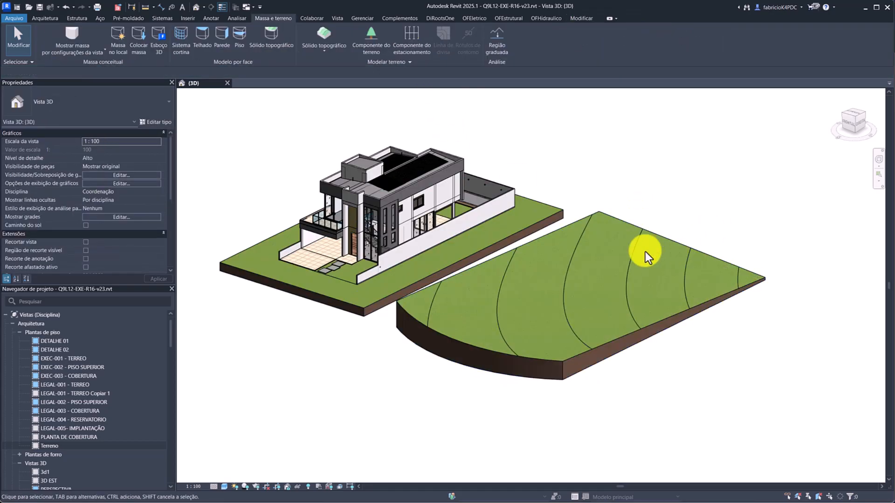
# Select the toposolid's rear corner point nearest the house, try Plano superior as its elevation base, and return it to Nível atual.
pyautogui.click(574, 264)
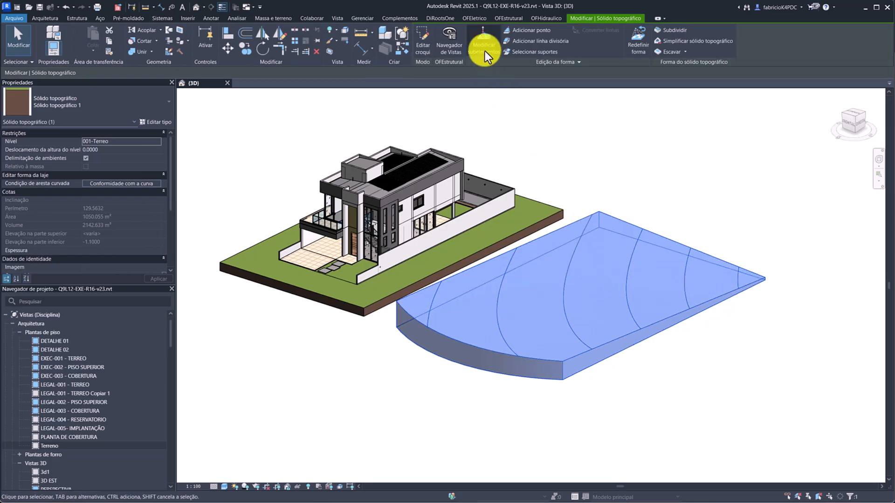
pyautogui.click(485, 49)
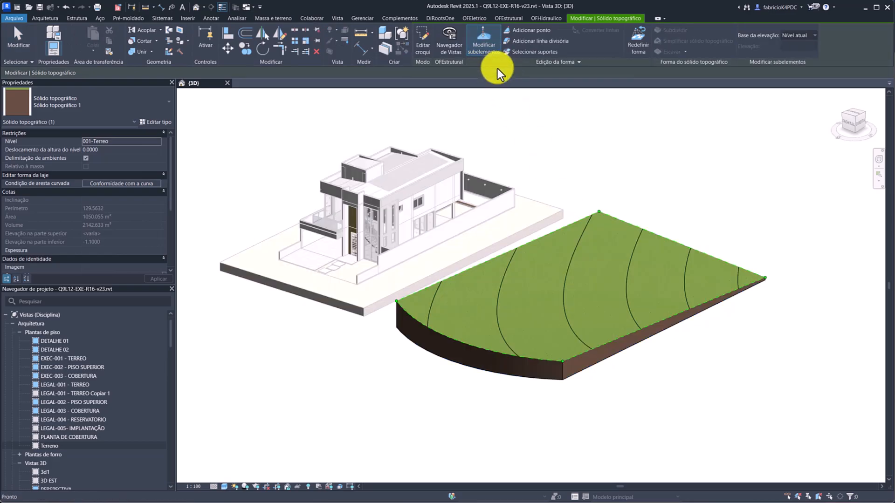
pyautogui.click(592, 221)
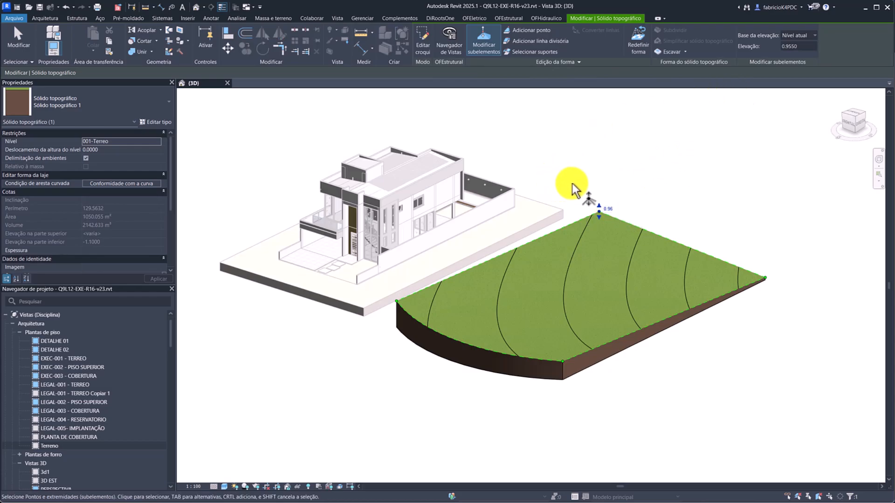
pyautogui.click(798, 32)
pyautogui.click(808, 45)
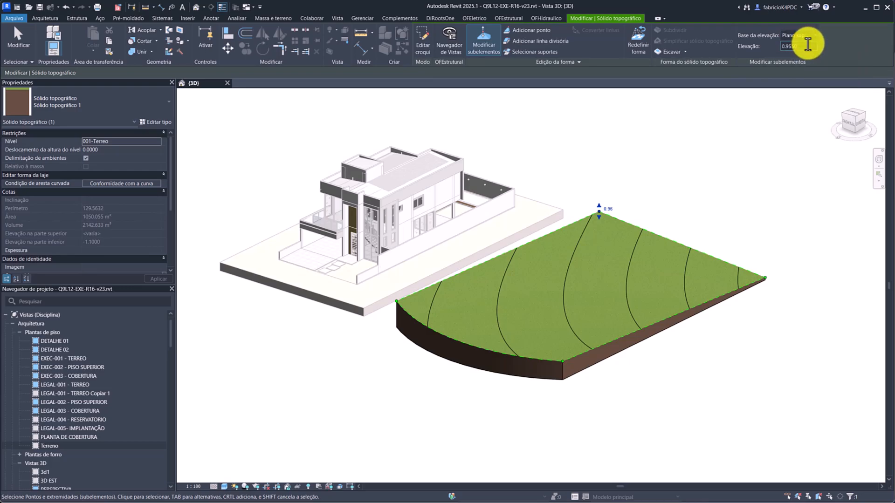
pyautogui.click(818, 37)
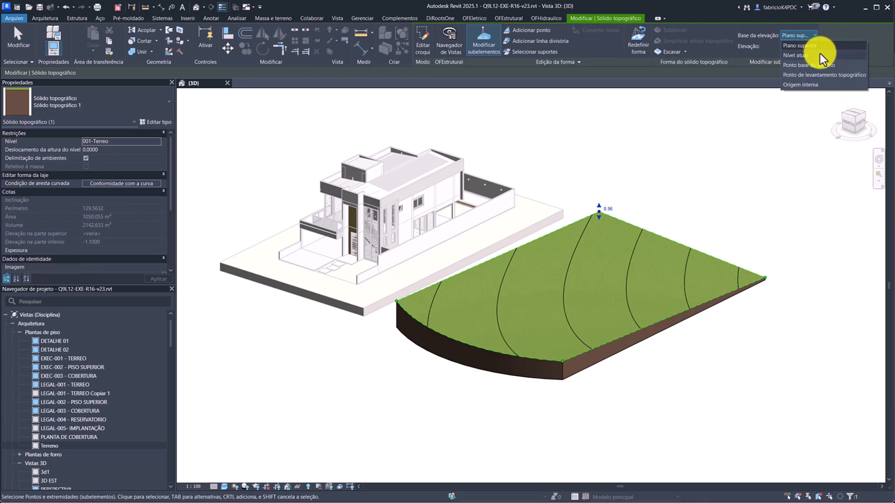
pyautogui.click(820, 54)
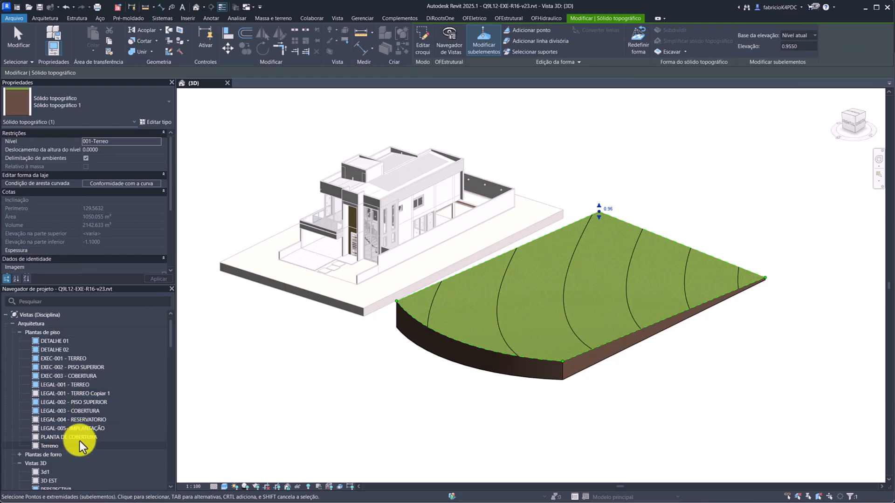
# Set the corner point's elevation base to Ponto base do projeto and finish sub-element editing.
pyautogui.click(793, 36)
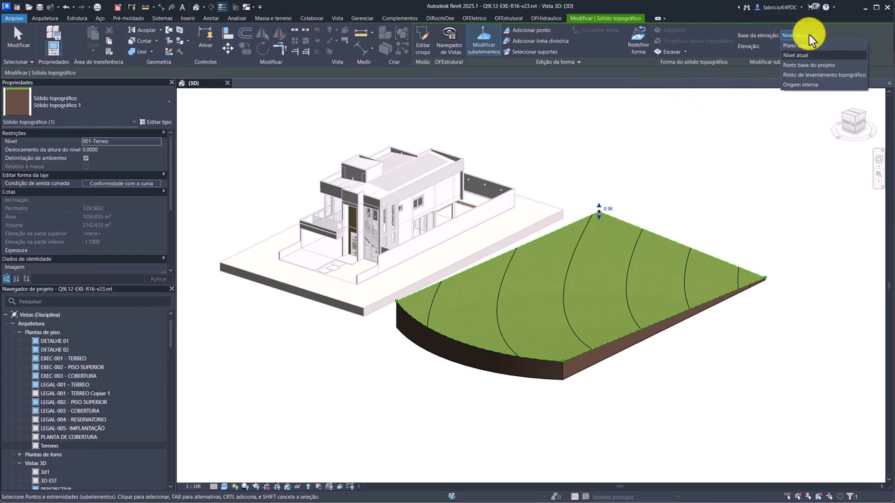
pyautogui.click(818, 65)
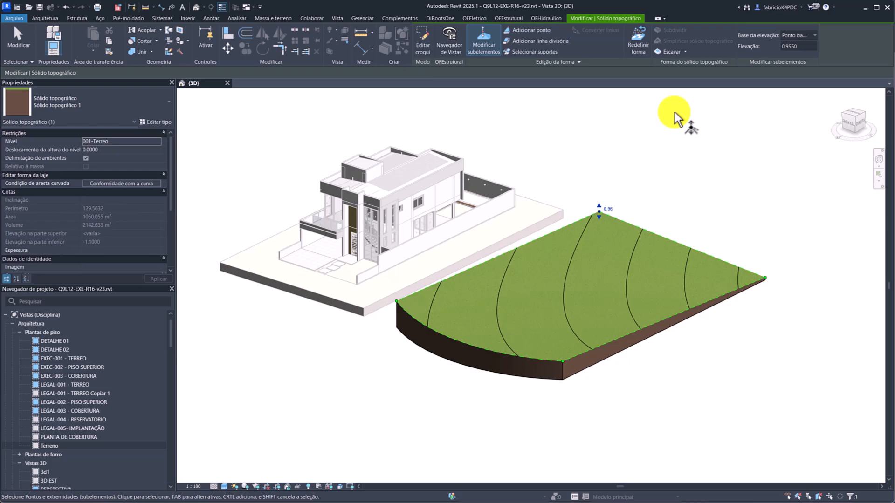
pyautogui.doubleClick(802, 45)
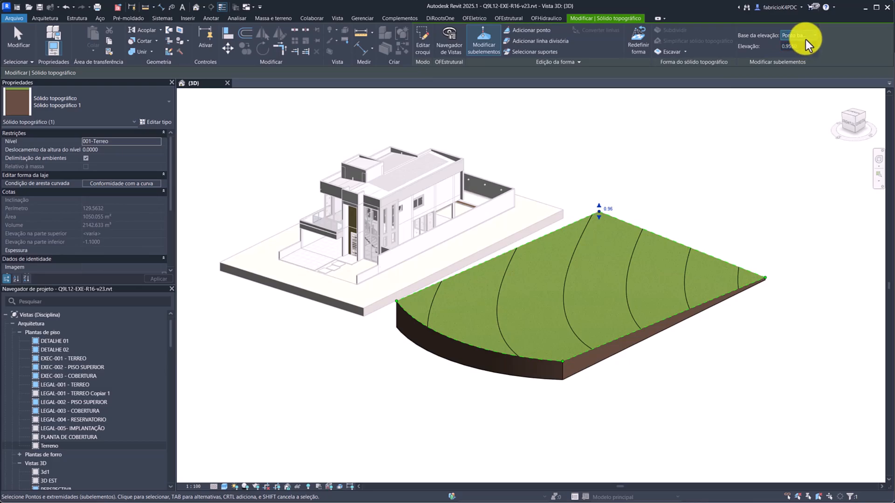
pyautogui.click(806, 37)
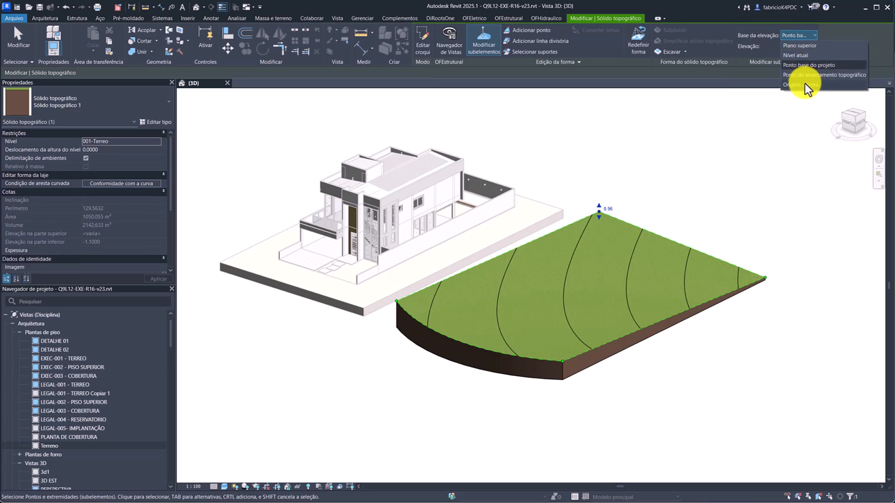
pyautogui.press('Escape')
pyautogui.press('Escape')
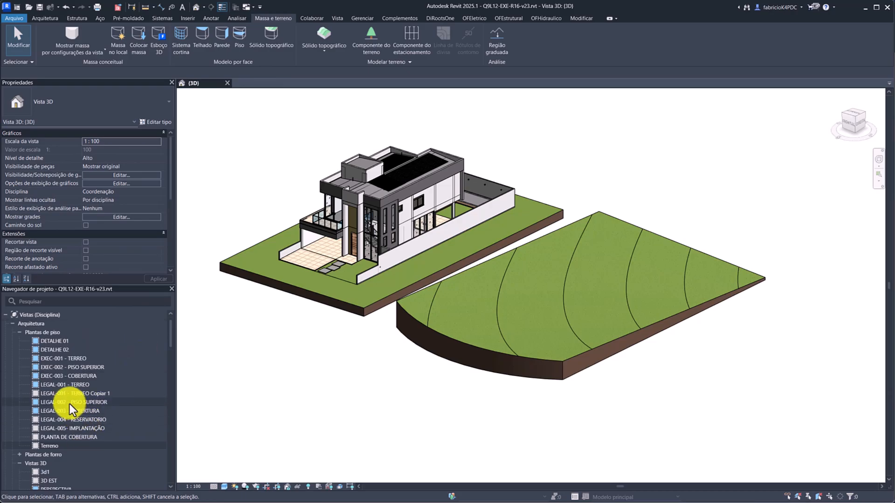
# Open the Terreno floor plan and select the project base point at the front corner of the house's lot wall.
pyautogui.click(53, 446)
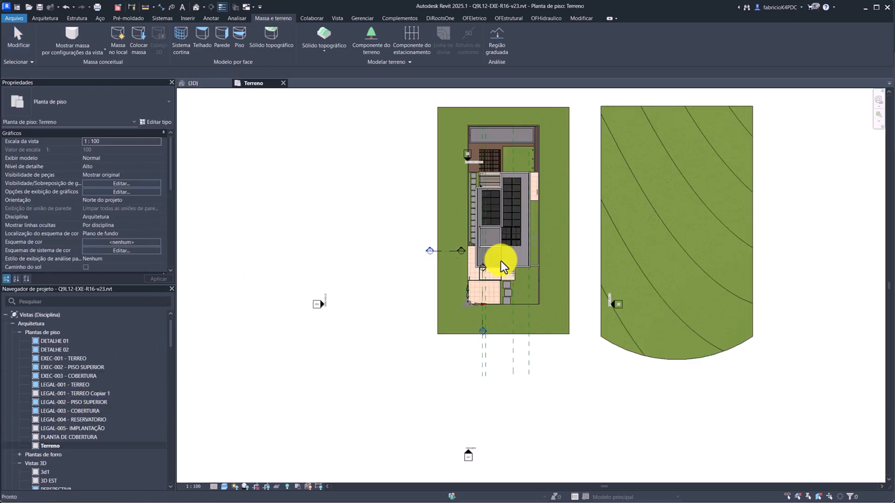
pyautogui.scroll(4, 426, 361)
pyautogui.scroll(3, 445, 354)
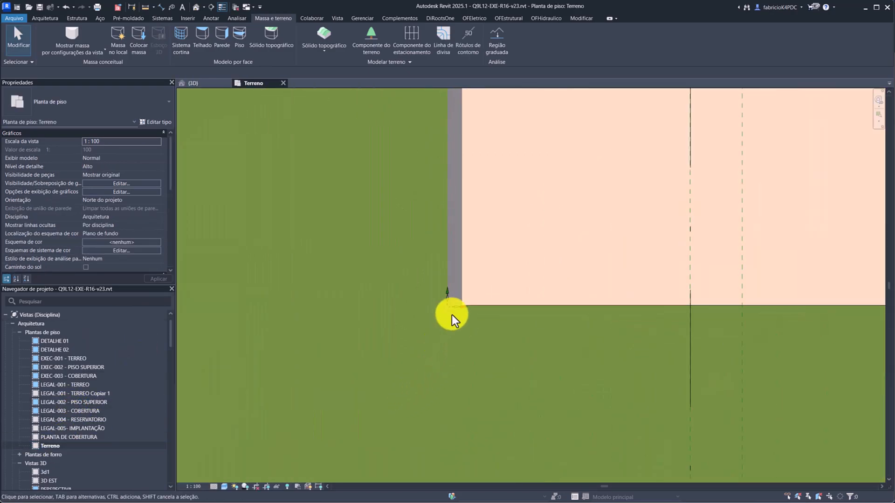
pyautogui.click(446, 309)
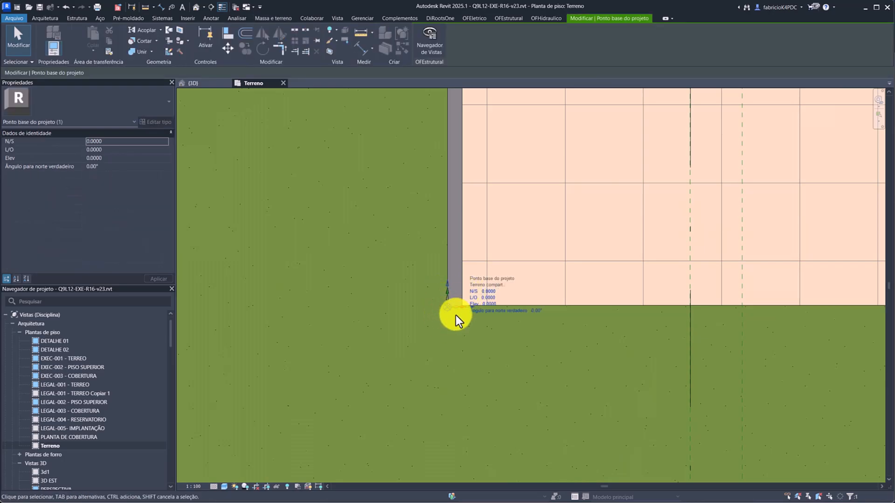
# Try moving the project base point to about N/S -0.48 and L/O -0.61, and undo the move.
pyautogui.moveTo(444, 306); pyautogui.dragTo(422, 349)
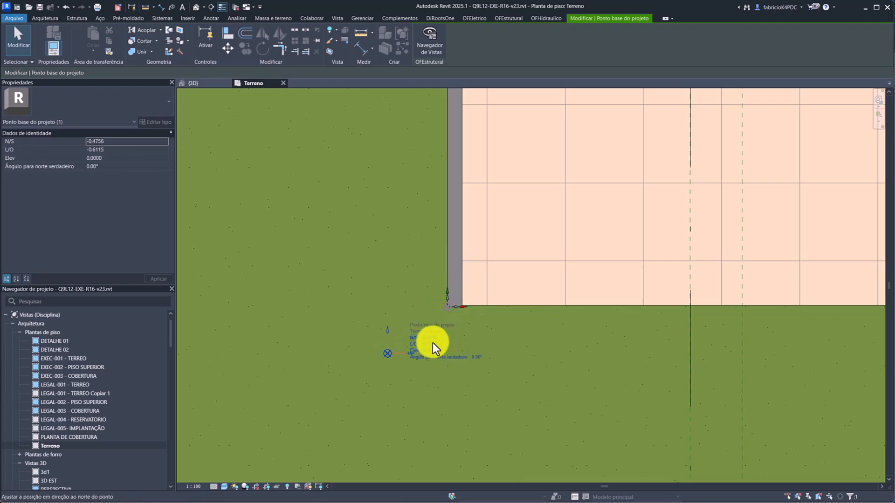
pyautogui.scroll(2, 451, 309)
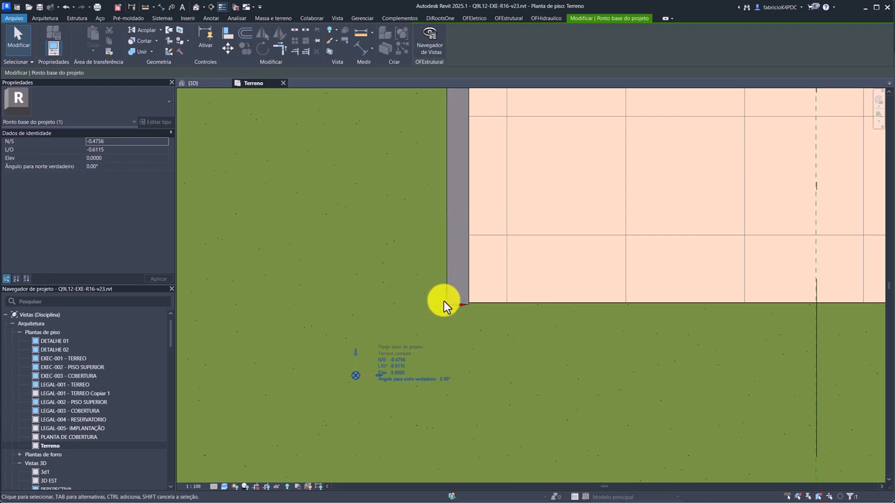
pyautogui.press('Escape')
pyautogui.scroll(-2, 466, 308)
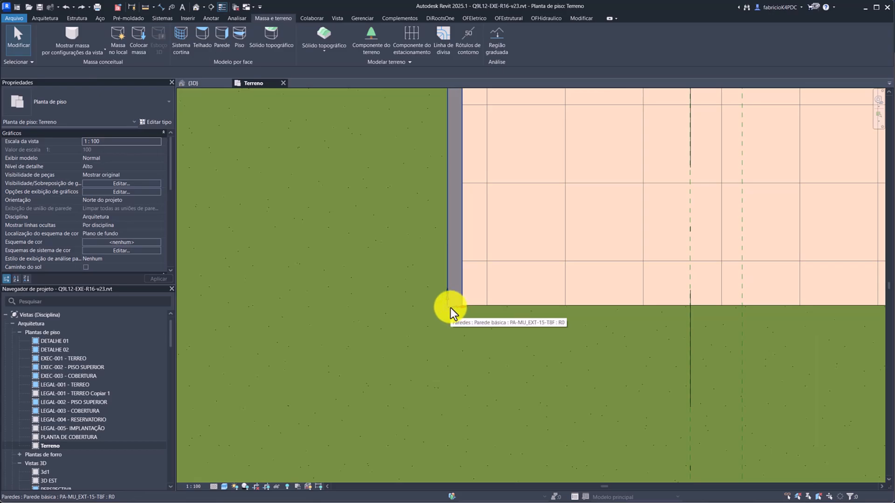
# Check the project base point's coordinates at the wall corner and return to the 3D view.
pyautogui.scroll(-3, 450, 308)
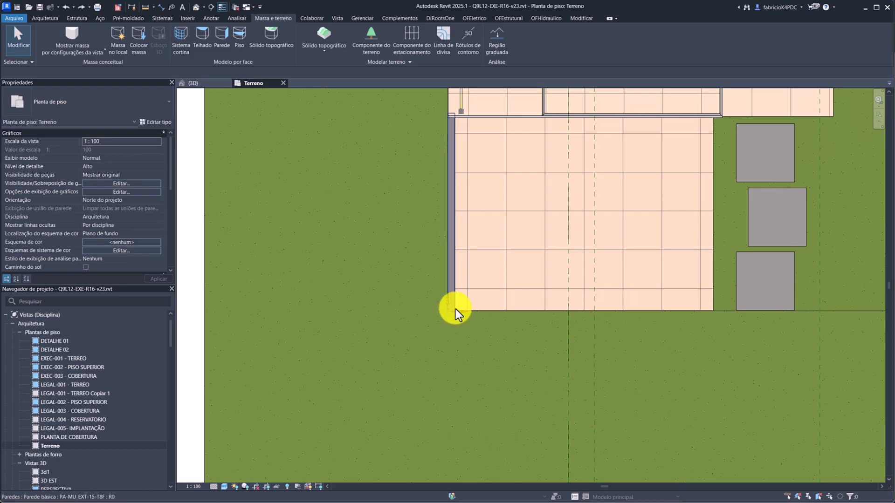
pyautogui.scroll(8, 455, 309)
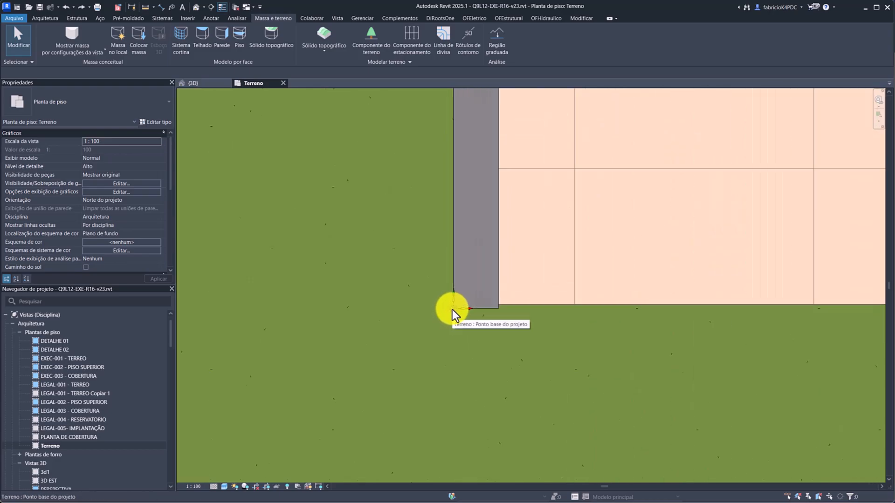
pyautogui.click(452, 309)
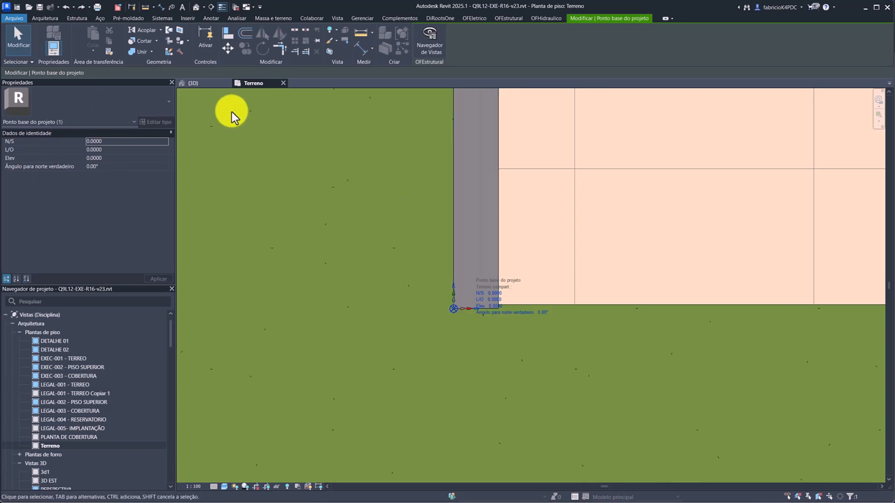
pyautogui.click(214, 85)
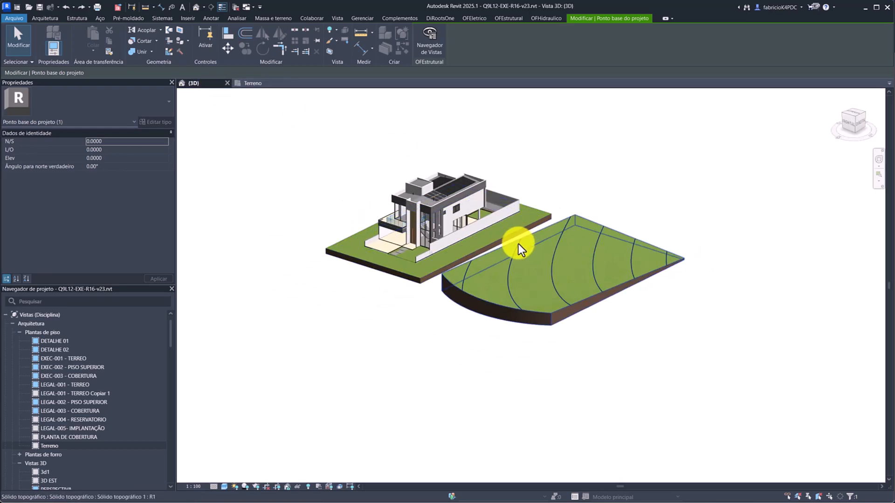
pyautogui.click(517, 242)
# Switch to Google Chrome and open the channel search on the engenhaBIM YouTube page.
pyautogui.press('super+Tab')
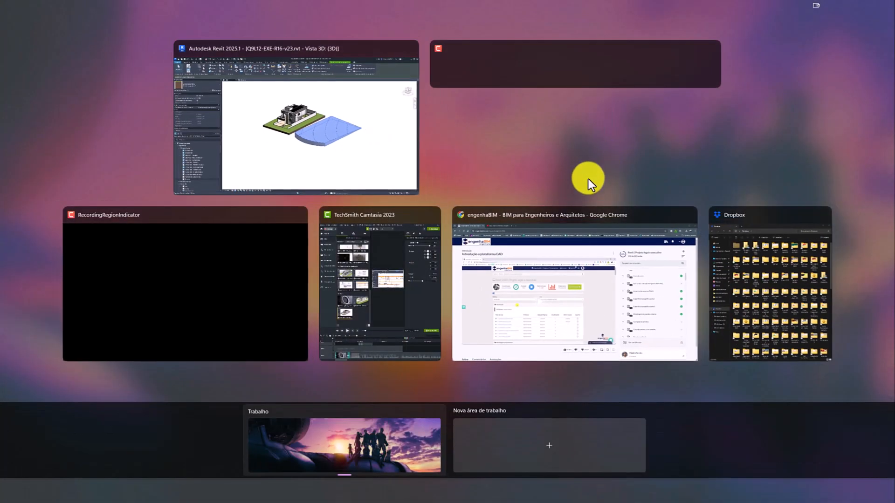
pyautogui.click(557, 289)
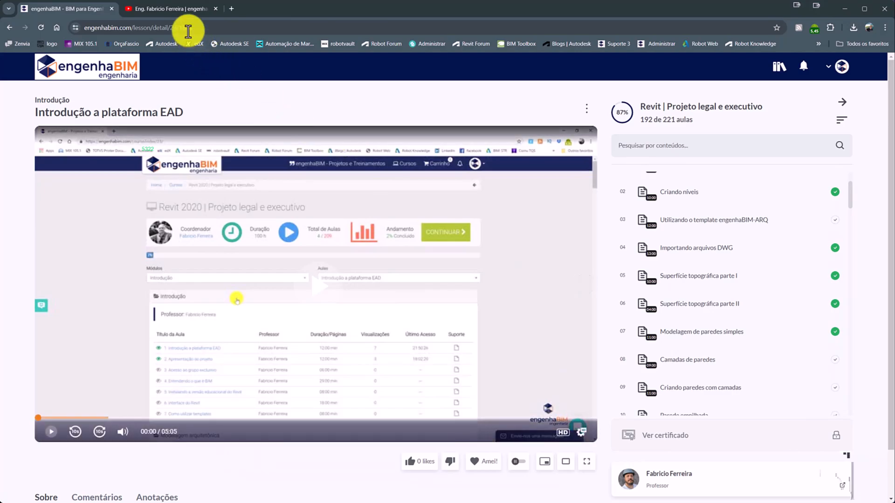
pyautogui.click(180, 9)
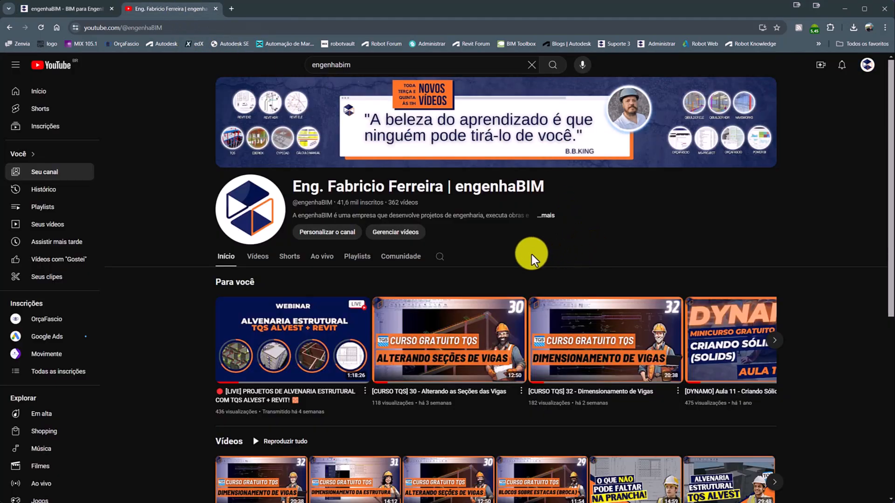
pyautogui.click(440, 256)
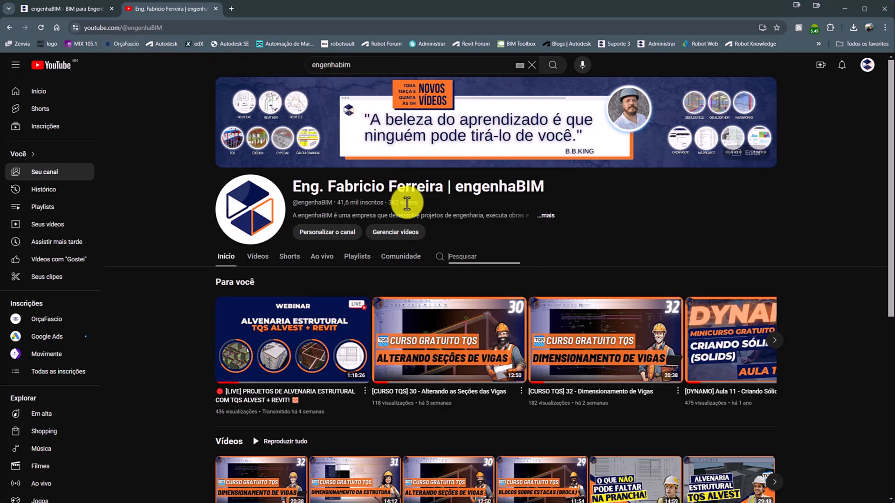
# Open the live video "Topografia no Revit 2024 | Terrenos, Ruas e Calçadas" from the channel's live streams in a new tab and pause it.
pyautogui.click(322, 256)
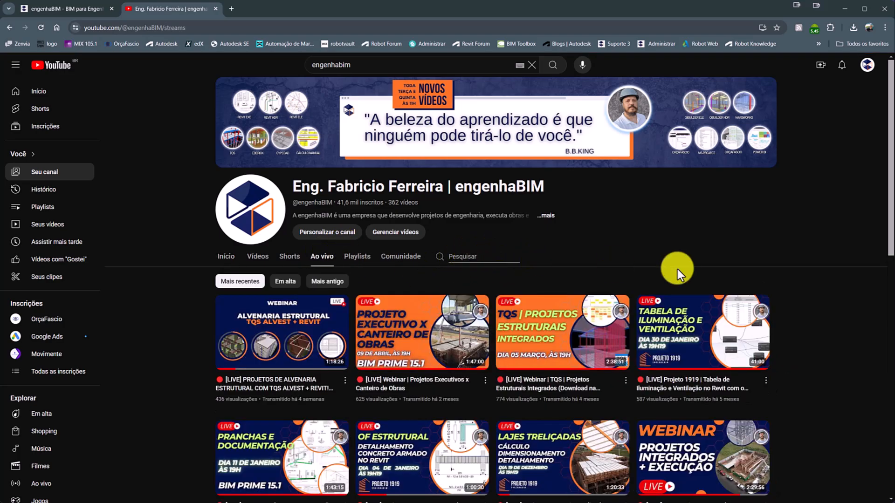
pyautogui.scroll(-3, 671, 268)
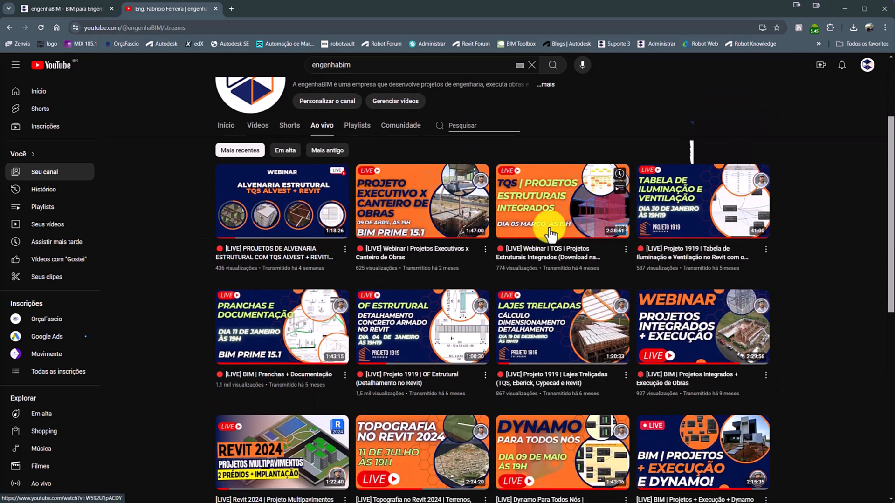
pyautogui.scroll(-2, 575, 239)
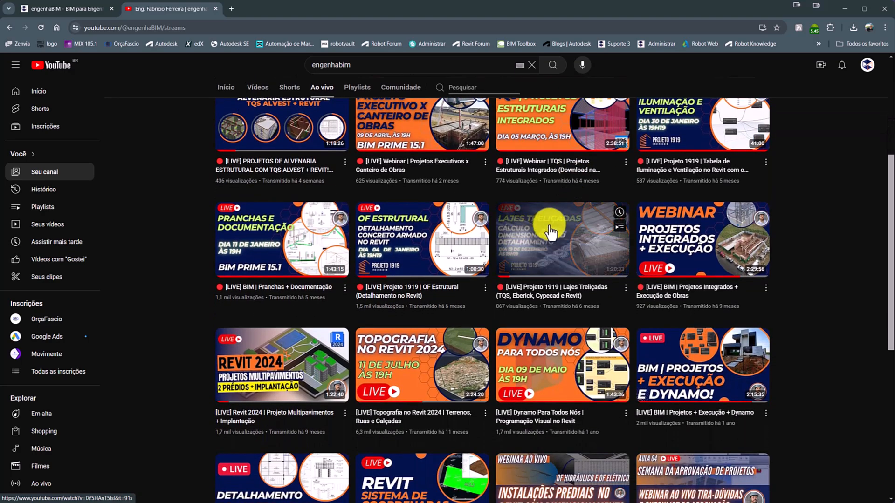
pyautogui.middleClick(408, 372)
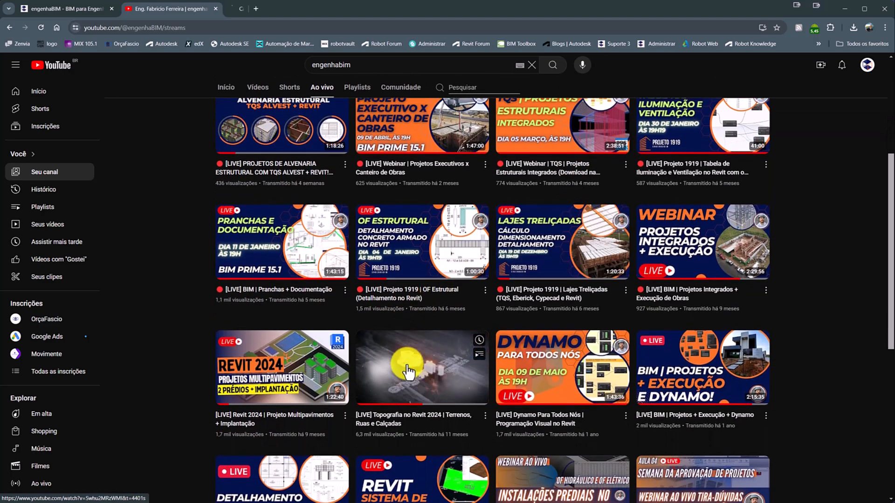
pyautogui.click(278, 9)
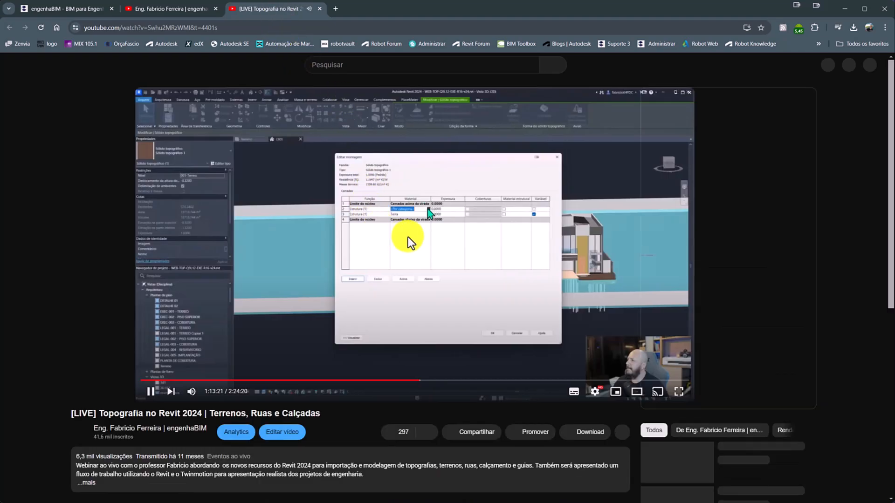
pyautogui.click(401, 242)
# Open the live video "Revit | Sistema de Coordenadas" from the channel's live streams in a new tab and pause it.
pyautogui.click(177, 10)
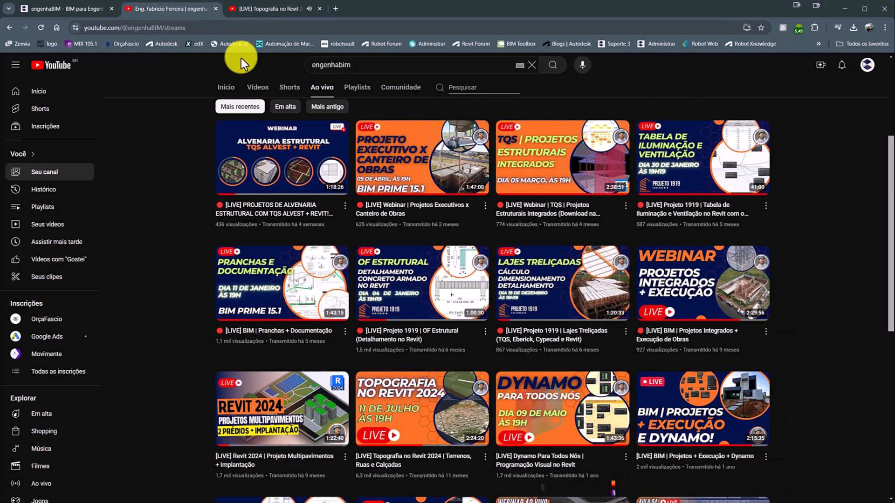
pyautogui.scroll(-1, 444, 336)
pyautogui.scroll(-3, 444, 335)
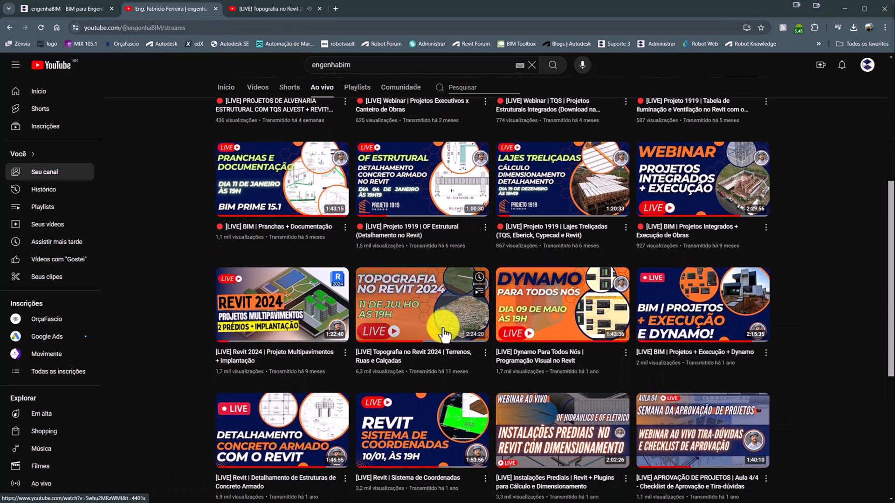
pyautogui.middleClick(403, 349)
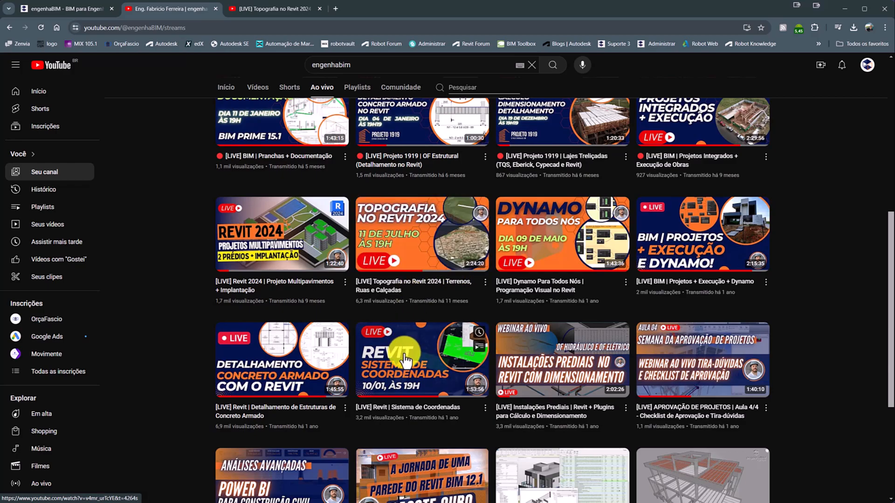
pyautogui.click(363, 11)
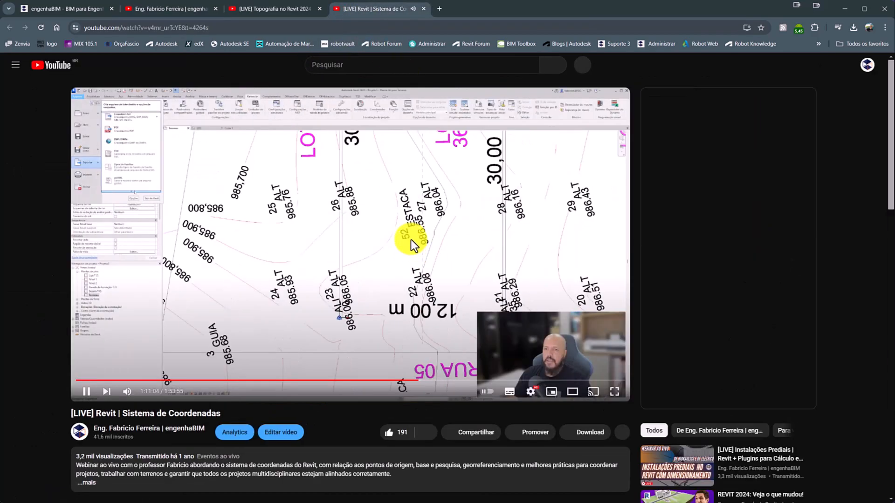
pyautogui.click(398, 271)
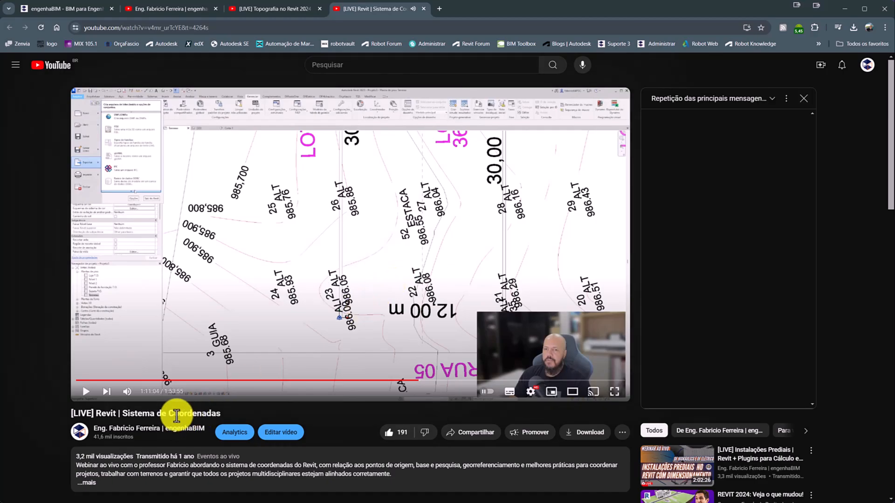
# Review the topography and coordinate-system video pages and the lesson list of the "Revit | Projeto legal e executivo" course.
pyautogui.click(297, 10)
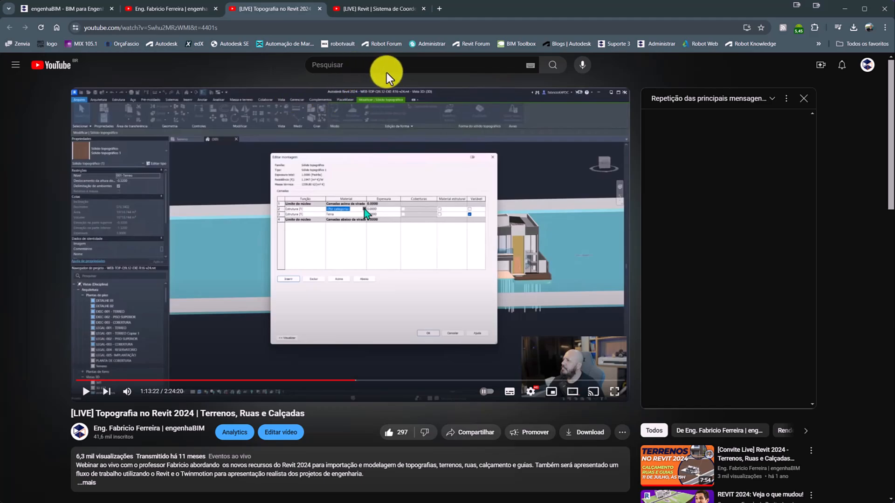
pyautogui.click(366, 9)
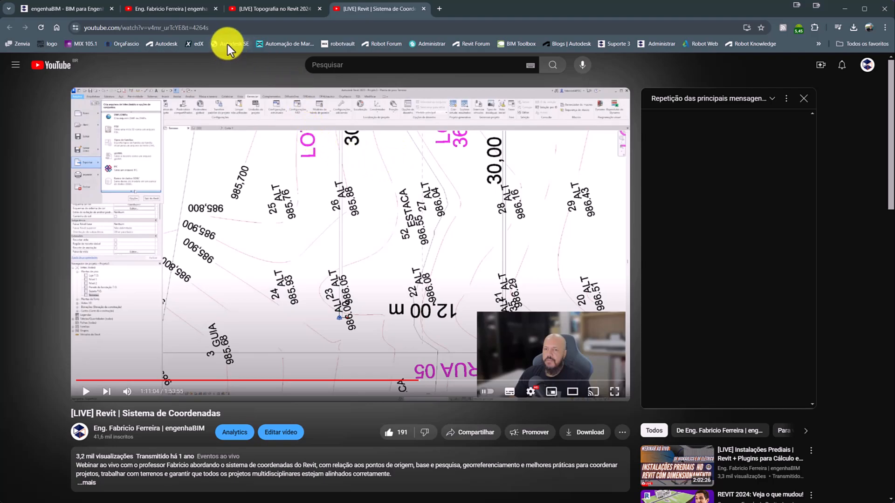
pyautogui.click(73, 10)
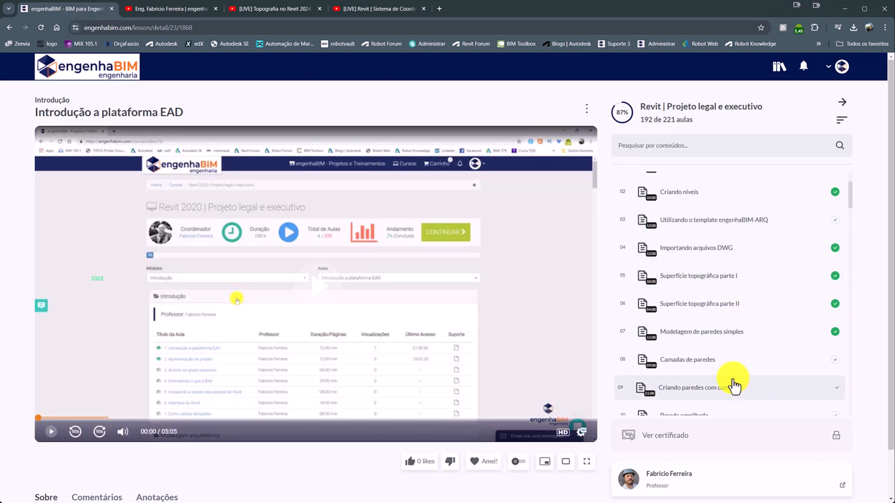
pyautogui.click(270, 11)
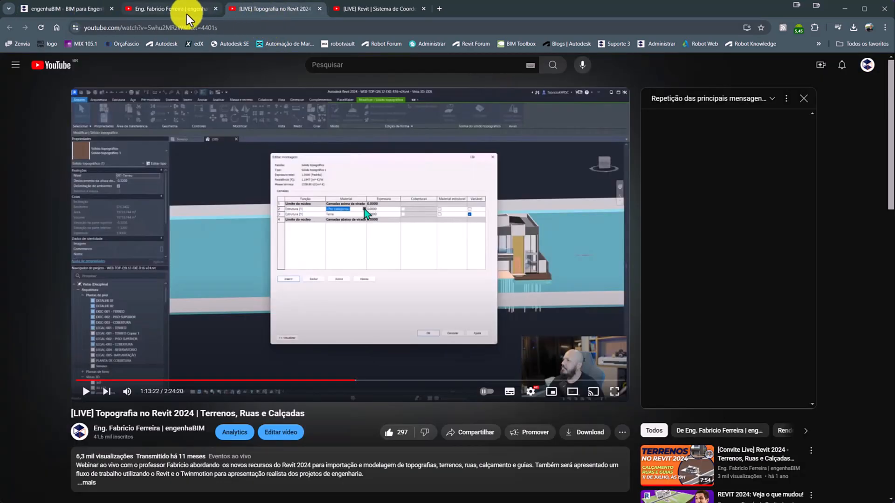
pyautogui.click(179, 12)
pyautogui.click(252, 11)
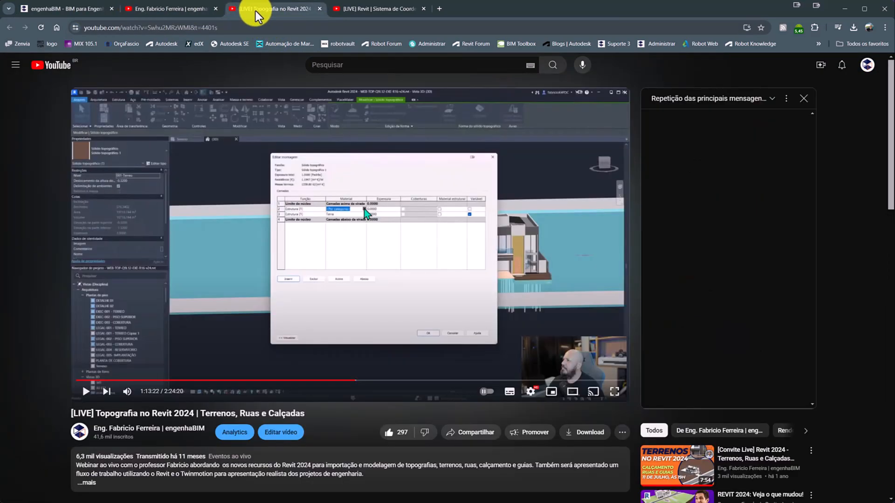
pyautogui.click(376, 13)
# Switch to Revit and add four shape points across the surface of the curved-front toposolid beside the house lot.
pyautogui.press('super+Tab')
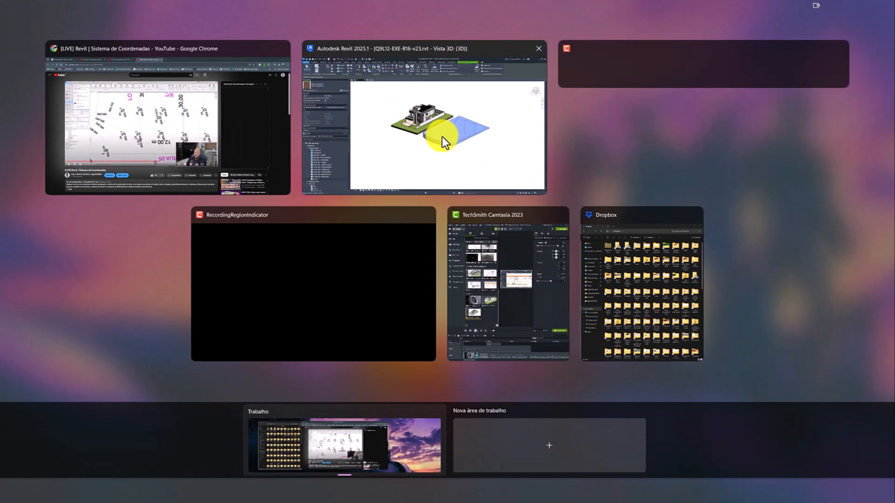
pyautogui.click(442, 138)
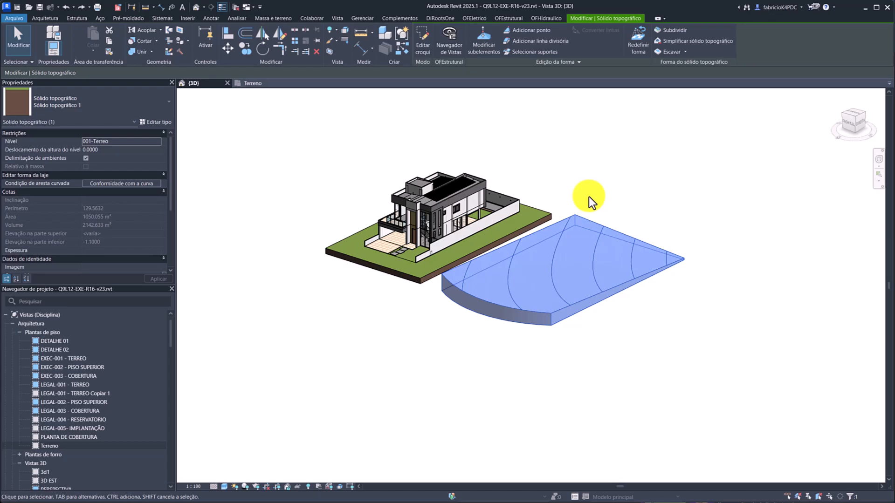
pyautogui.click(639, 197)
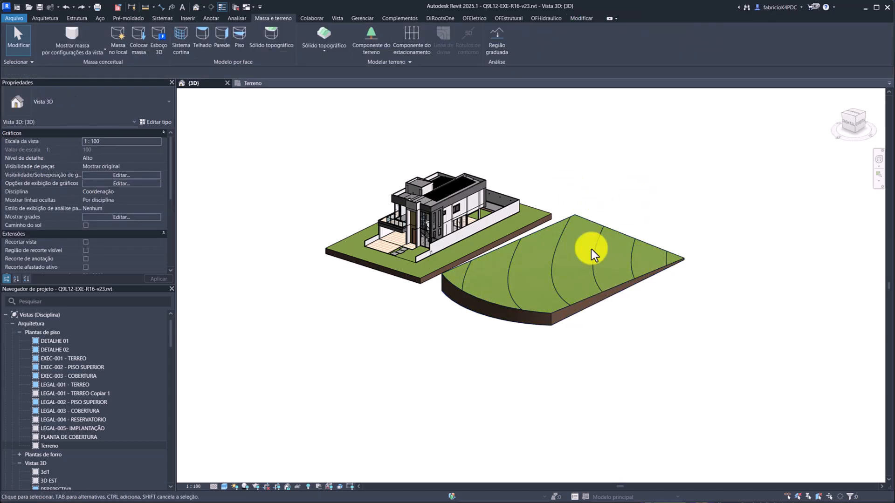
pyautogui.click(581, 303)
pyautogui.scroll(3, 560, 259)
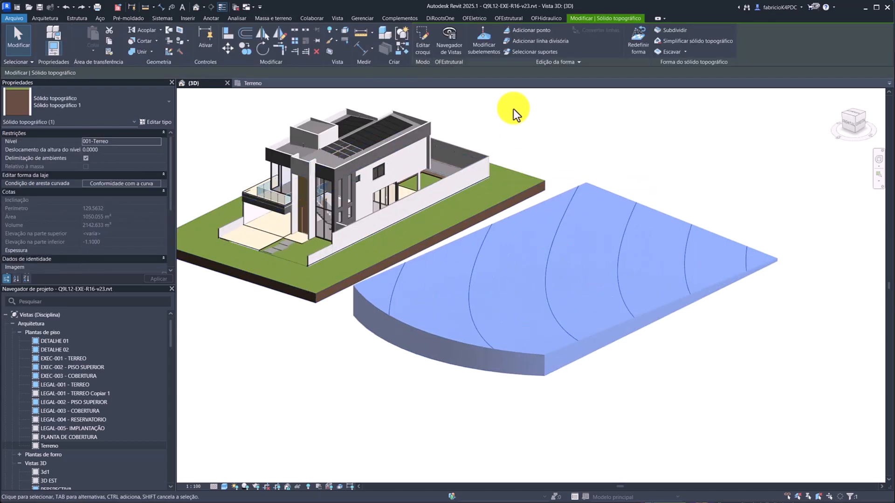
pyautogui.click(486, 42)
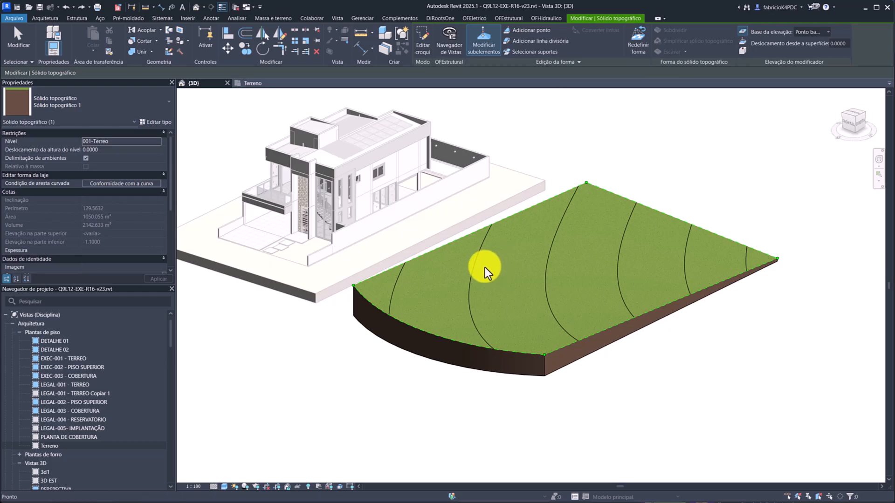
pyautogui.click(457, 268)
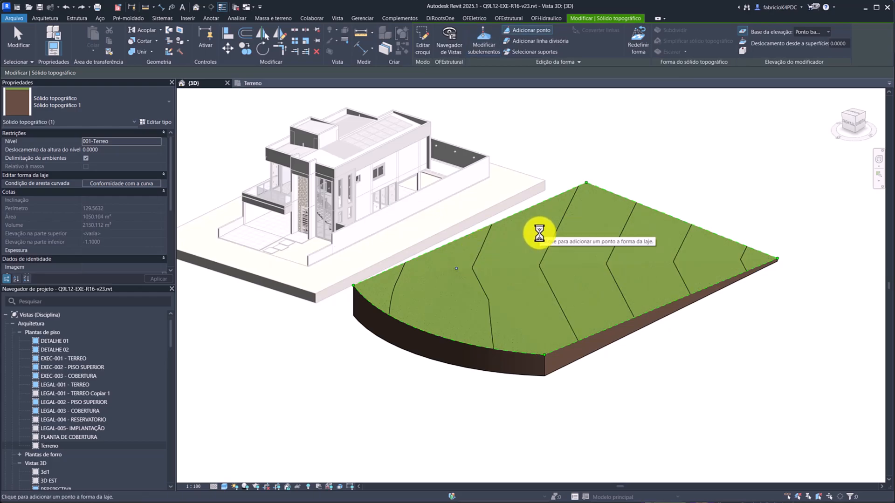
pyautogui.click(539, 232)
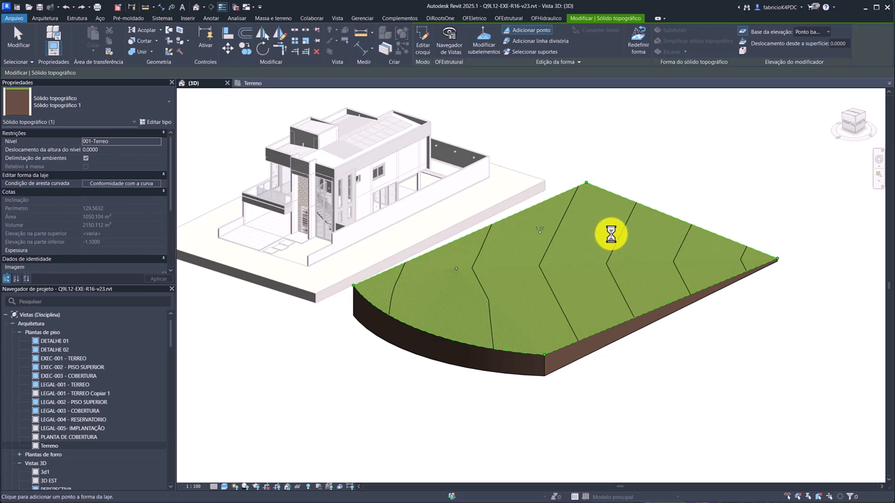
pyautogui.click(648, 239)
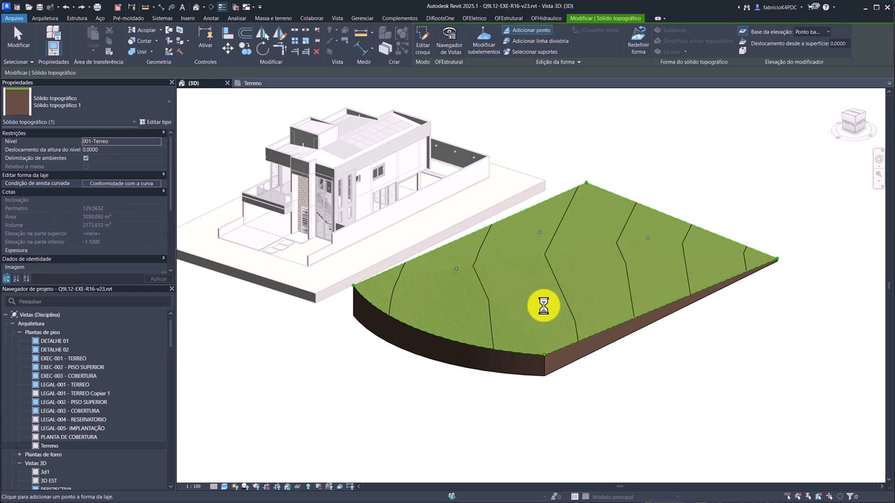
pyautogui.scroll(3, 543, 306)
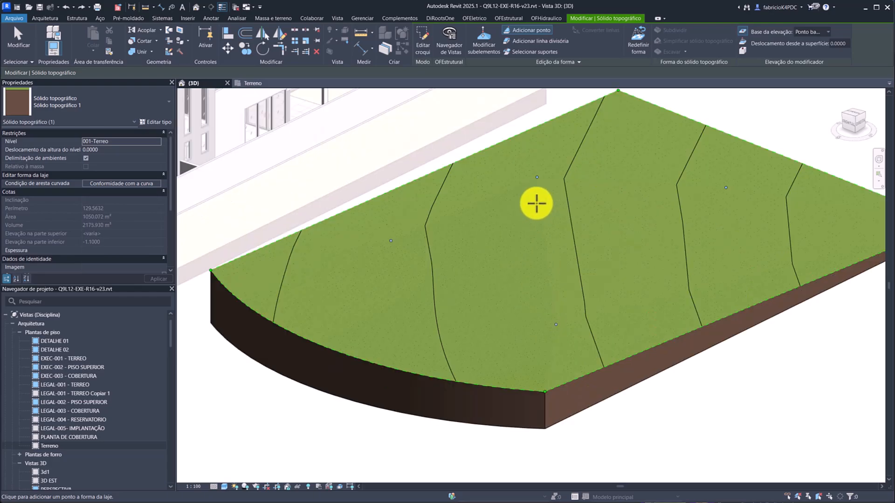
# Set the elevation of the two added points nearest the house lot to 1.0000 and finish editing the shape.
pyautogui.press('Escape')
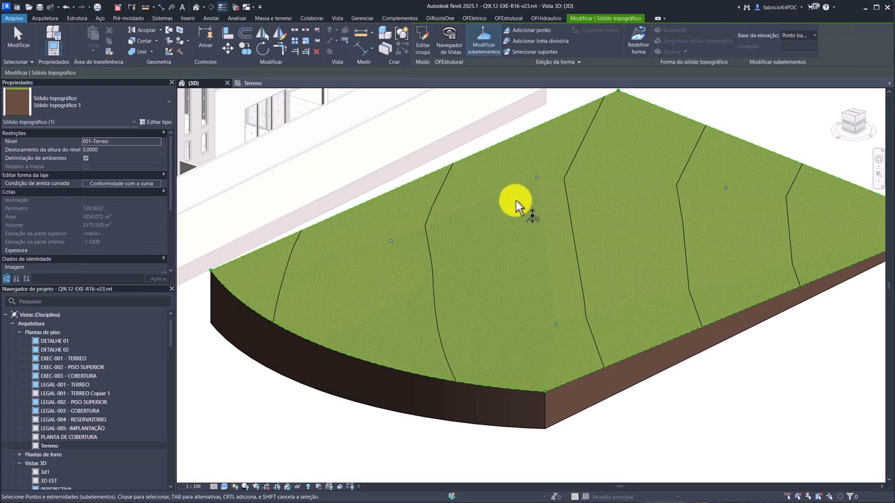
pyautogui.moveTo(359, 270); pyautogui.dragTo(579, 153)
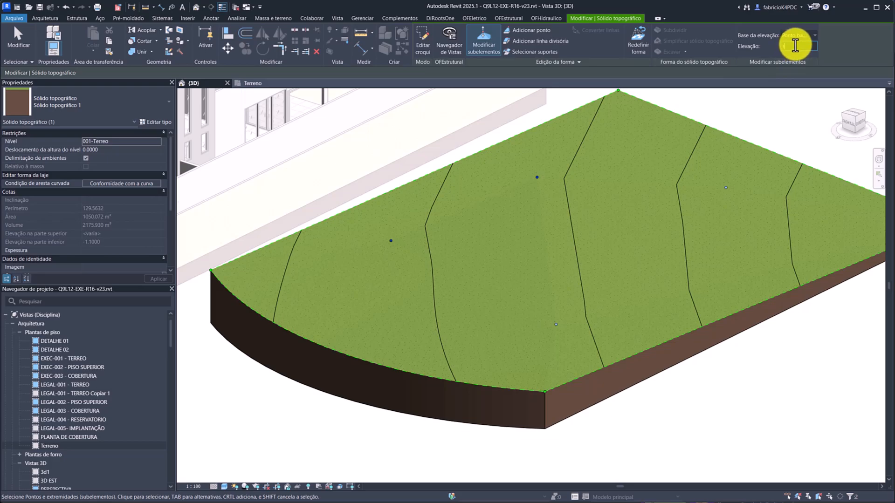
pyautogui.write('1')
pyautogui.press('Return')
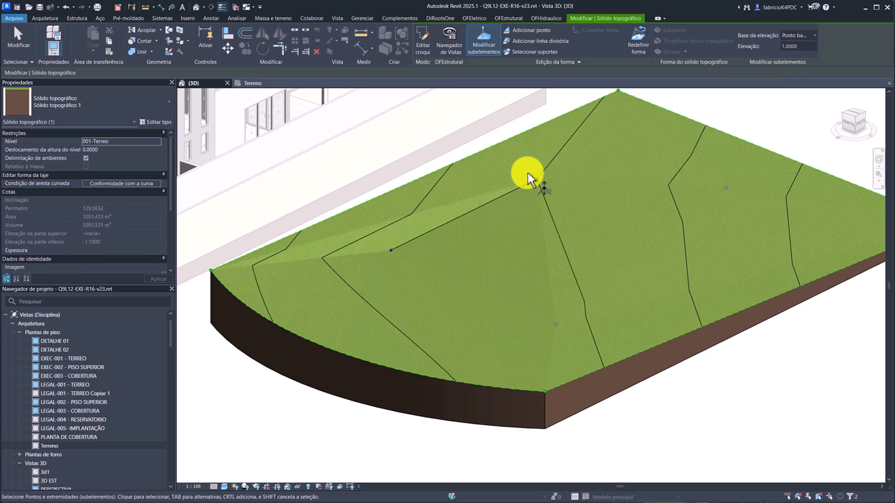
pyautogui.scroll(2, 538, 177)
pyautogui.press('Escape')
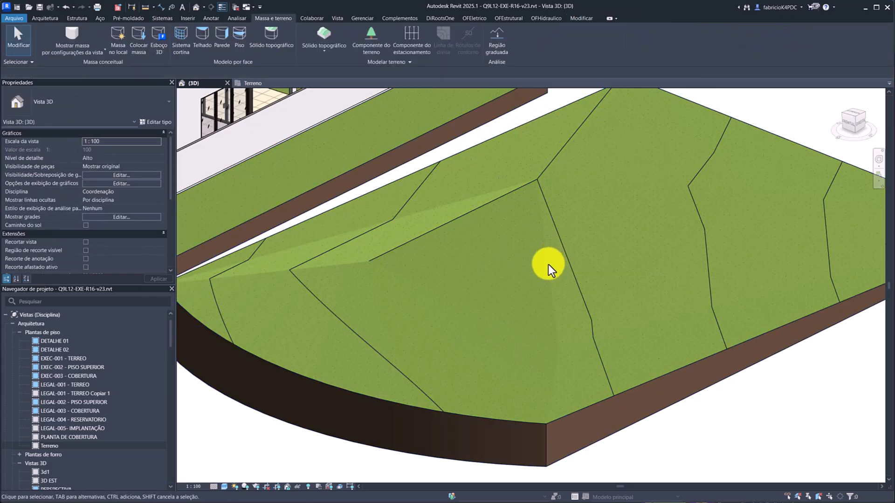
# Raise the toposolid's two interior points nearest its curved front edge, the one farther from the house to an elevation of about 2.34.
pyautogui.click(580, 410)
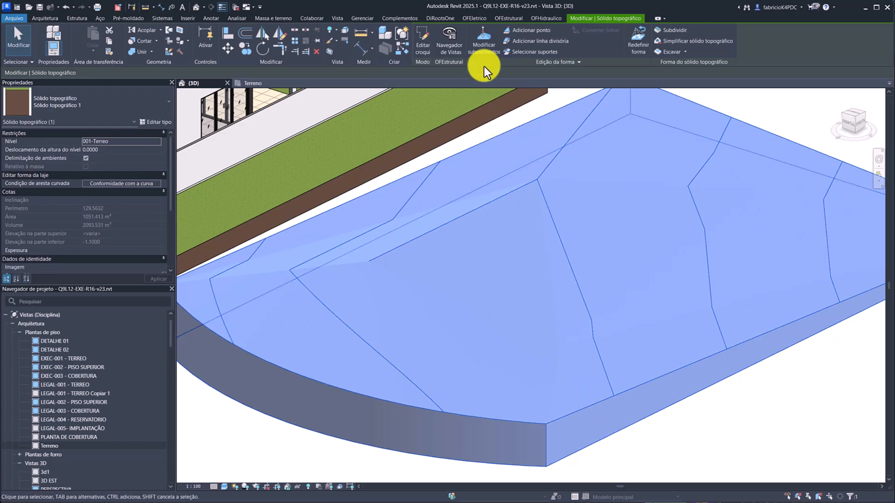
pyautogui.click(485, 46)
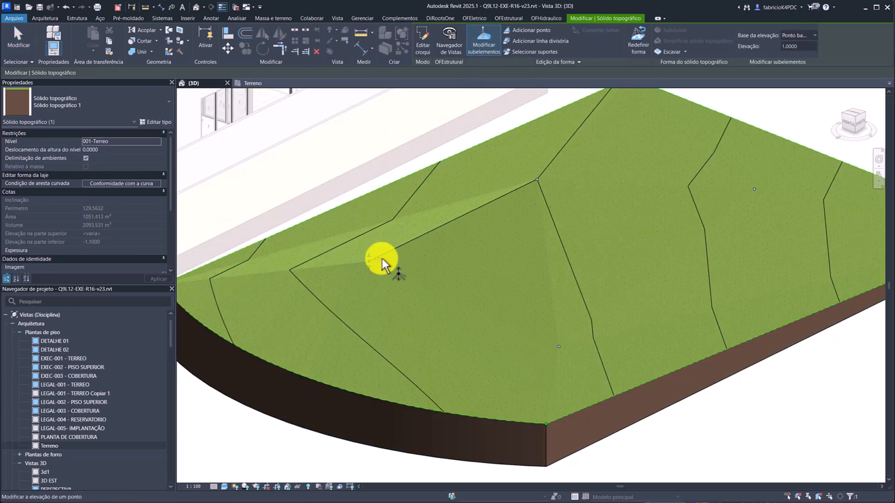
pyautogui.moveTo(369, 256); pyautogui.dragTo(370, 240)
pyautogui.keyDown('shift'); pyautogui.moveTo(424, 285); pyautogui.dragTo(415, 266, button='middle'); pyautogui.keyUp('shift')
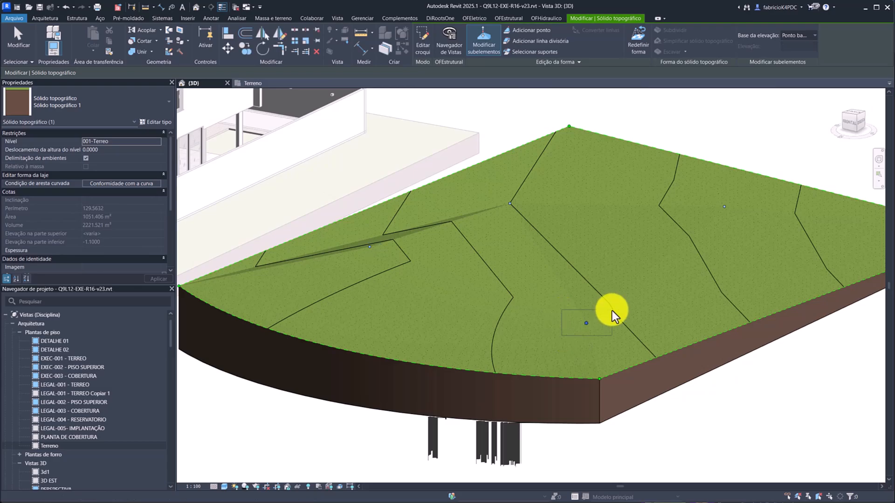
pyautogui.moveTo(588, 317); pyautogui.dragTo(588, 304)
pyautogui.keyDown('shift'); pyautogui.moveTo(600, 299); pyautogui.dragTo(641, 266, button='middle'); pyautogui.keyUp('shift')
pyautogui.scroll(-3, 642, 267)
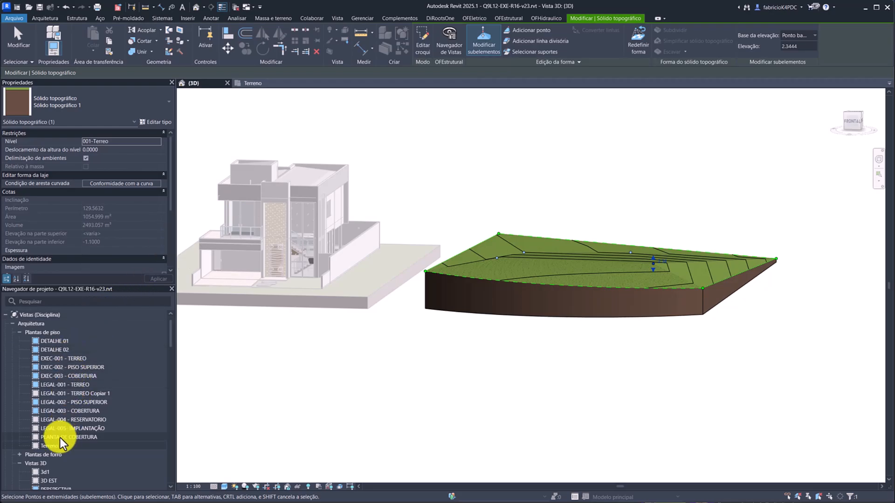
# In the Terreno plan, create a horizontal section line crossing the full width of the curved-front toposolid near its front part.
pyautogui.doubleClick(55, 446)
pyautogui.scroll(-3, 580, 248)
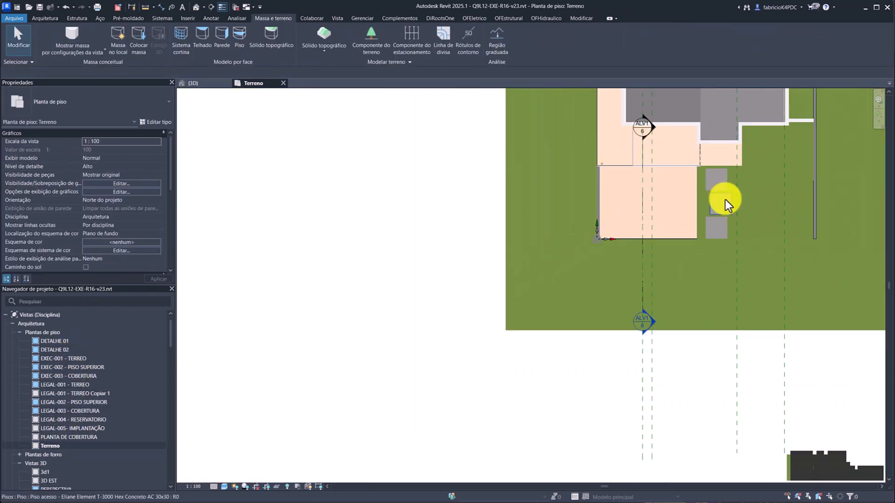
pyautogui.moveTo(709, 208); pyautogui.dragTo(126, 290, button='middle')
pyautogui.scroll(-3, 538, 228)
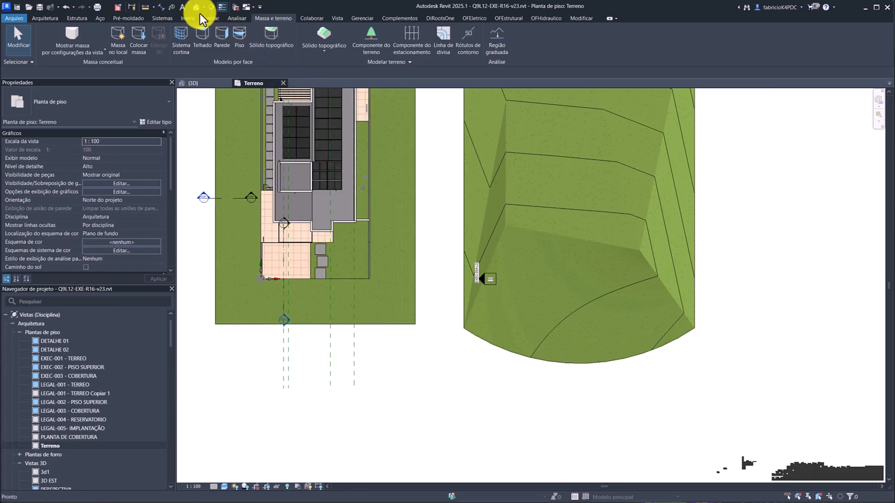
pyautogui.click(212, 7)
pyautogui.click(444, 256)
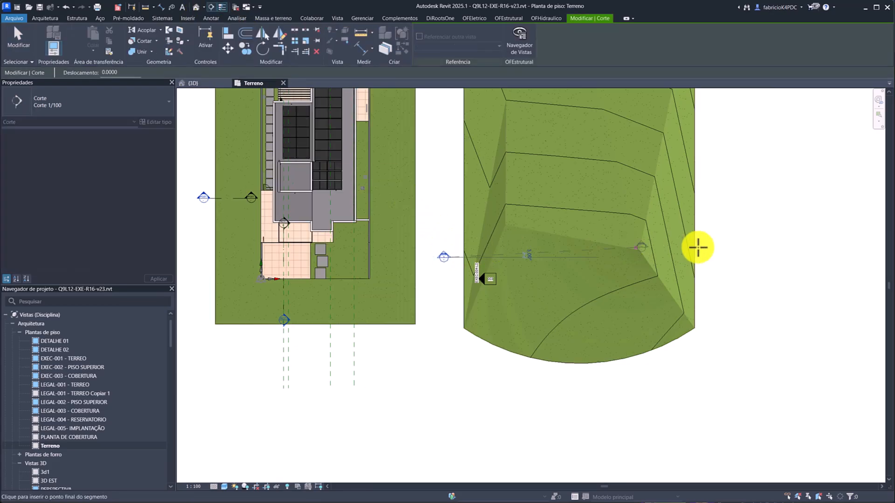
pyautogui.click(722, 259)
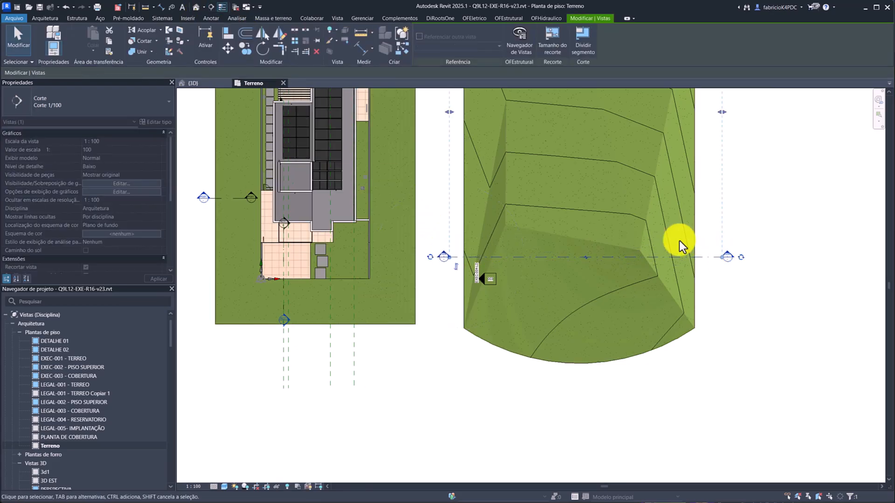
pyautogui.press('Escape')
pyautogui.press('Escape')
# Open the new section view, Corte 1, and change its visual style to a coloured display.
pyautogui.doubleClick(442, 254)
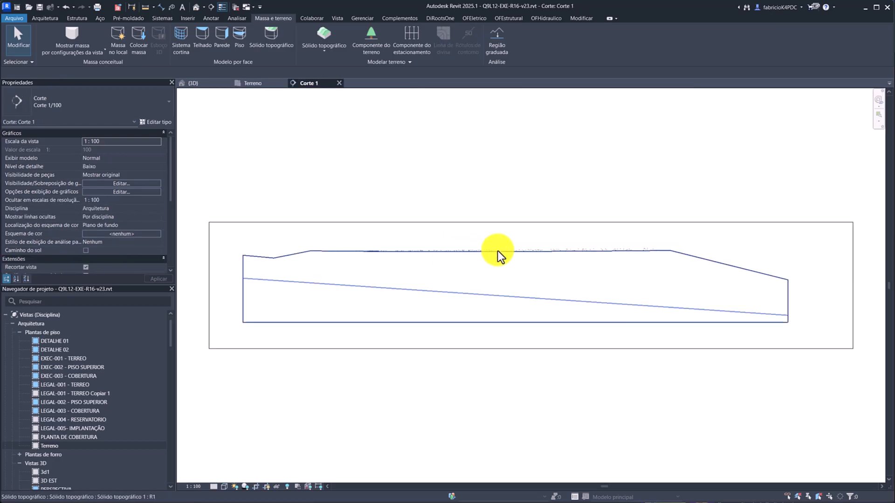
pyautogui.click(224, 487)
pyautogui.click(254, 452)
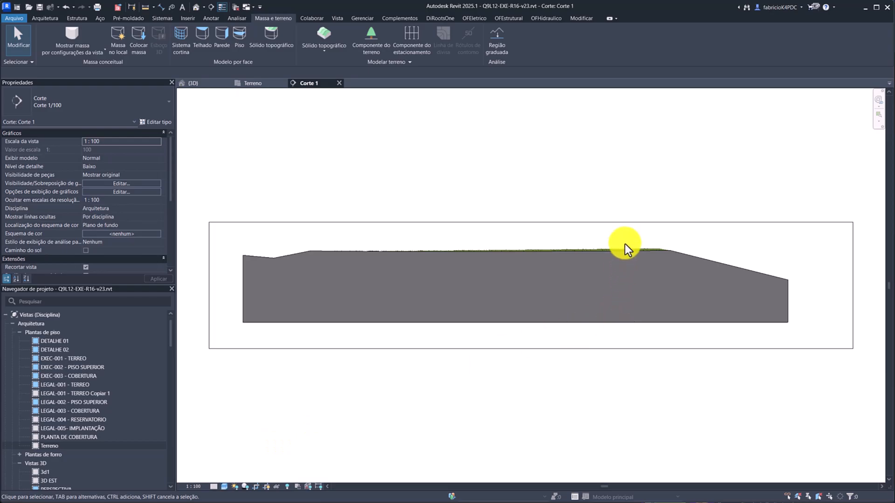
# Examine the cut terrain profile along the section, including the green surface seen beyond the cut.
pyautogui.scroll(3, 652, 251)
pyautogui.scroll(-1, 392, 268)
pyautogui.moveTo(391, 268); pyautogui.dragTo(575, 255, button='middle')
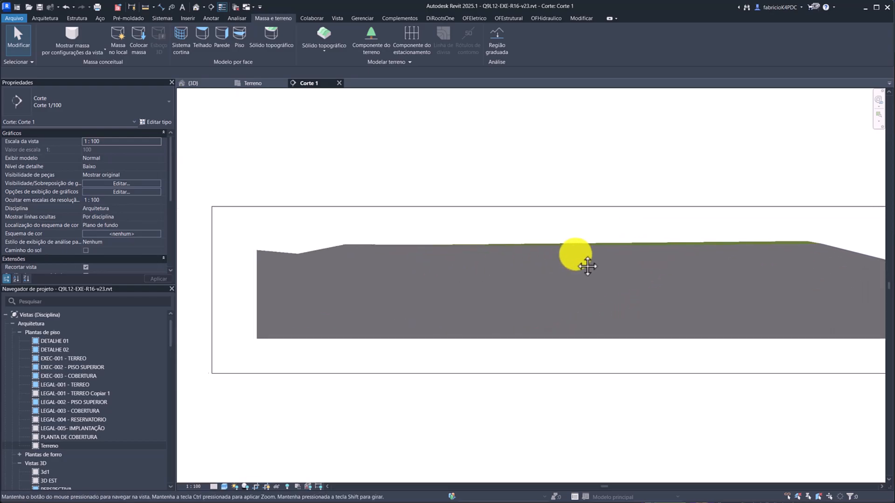
pyautogui.scroll(5, 343, 242)
pyautogui.scroll(-2, 645, 251)
pyautogui.moveTo(645, 250); pyautogui.dragTo(215, 255, button='middle')
pyautogui.moveTo(620, 254); pyautogui.dragTo(205, 231, button='middle')
pyautogui.moveTo(664, 243); pyautogui.dragTo(263, 247, button='middle')
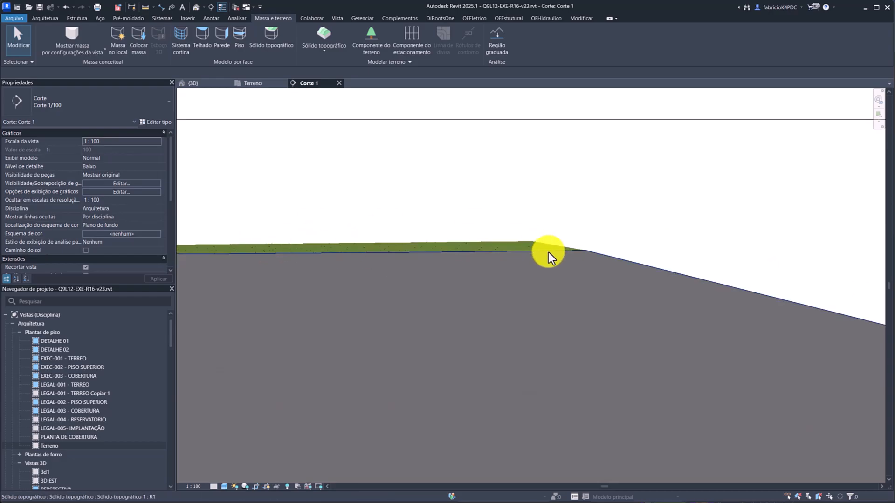
pyautogui.scroll(-5, 548, 252)
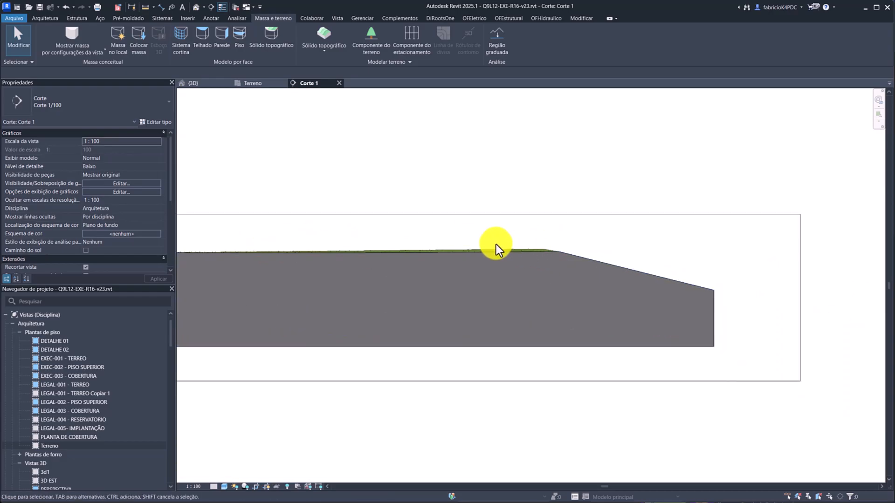
# In the Terreno plan, shorten the section's view depth to just behind its line, and check the result in Corte 1.
pyautogui.click(256, 84)
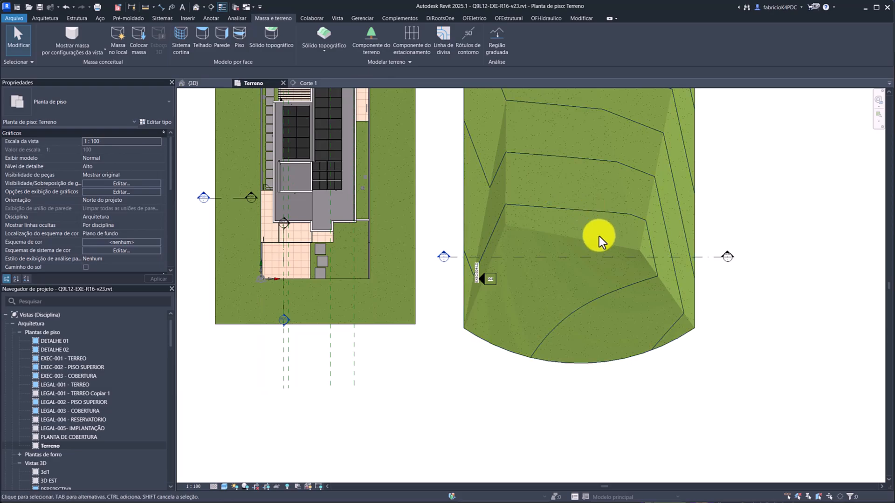
pyautogui.click(616, 260)
pyautogui.scroll(-3, 599, 275)
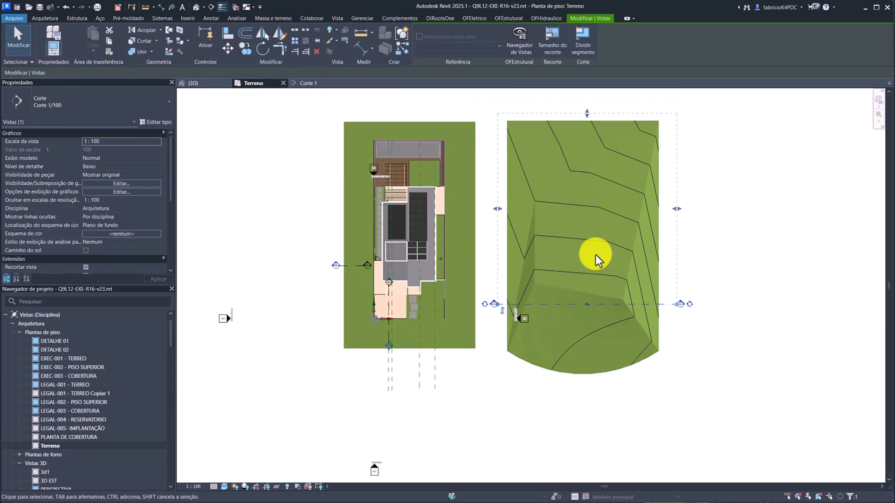
pyautogui.moveTo(586, 112); pyautogui.dragTo(586, 225)
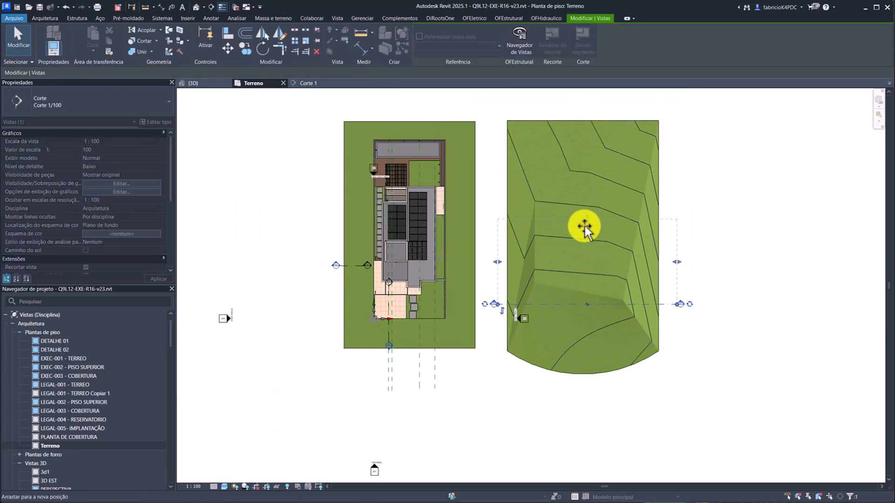
pyautogui.moveTo(587, 285); pyautogui.dragTo(587, 289)
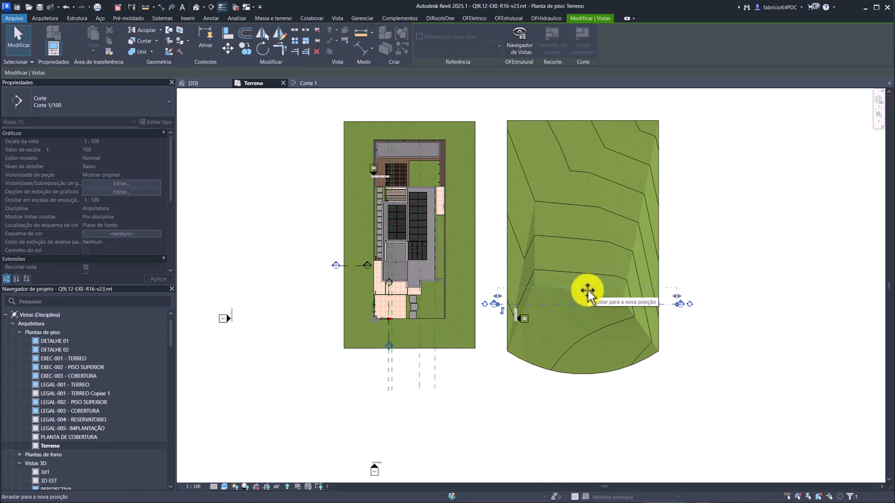
pyautogui.click(312, 86)
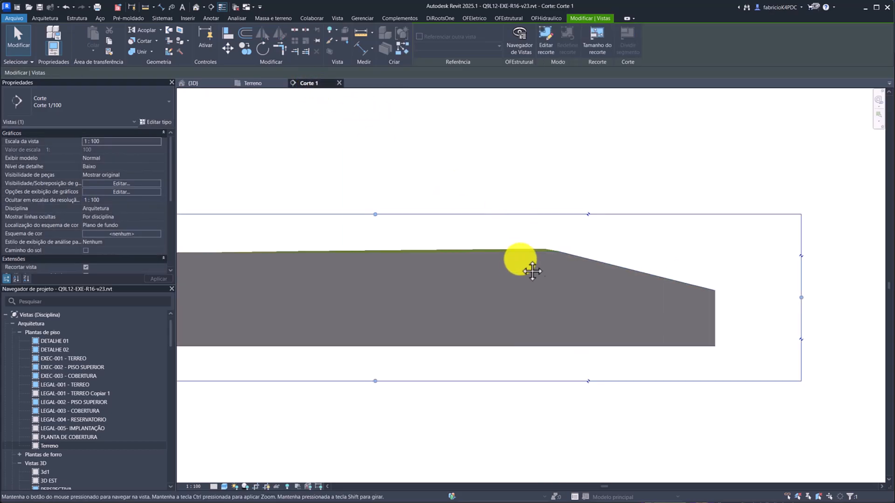
pyautogui.scroll(2, 652, 256)
pyautogui.scroll(-3, 540, 261)
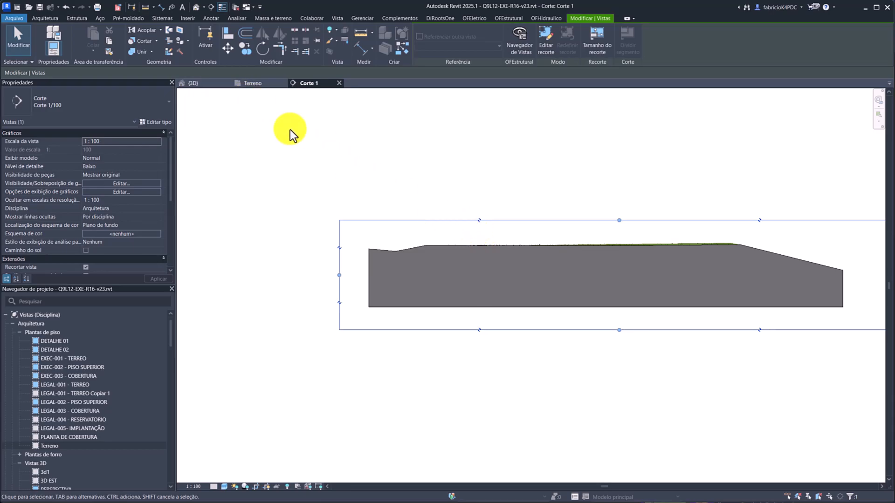
pyautogui.scroll(3, 561, 295)
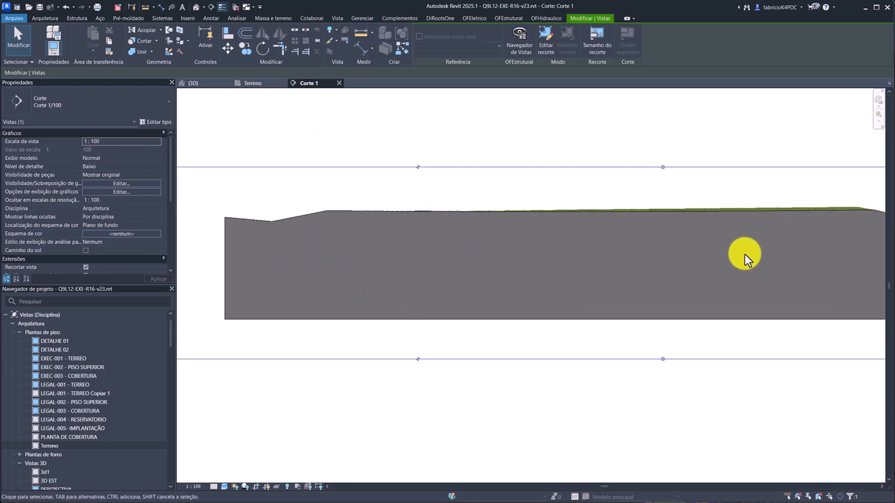
# In the 3D view, add a split line on the curved-front toposolid, running from near the front toward the middle of its surface.
pyautogui.click(250, 85)
pyautogui.click(200, 83)
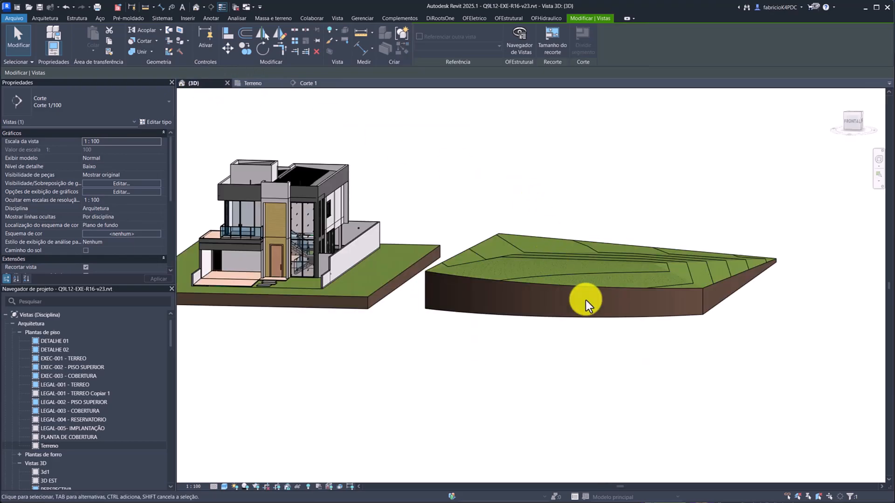
pyautogui.scroll(5, 583, 298)
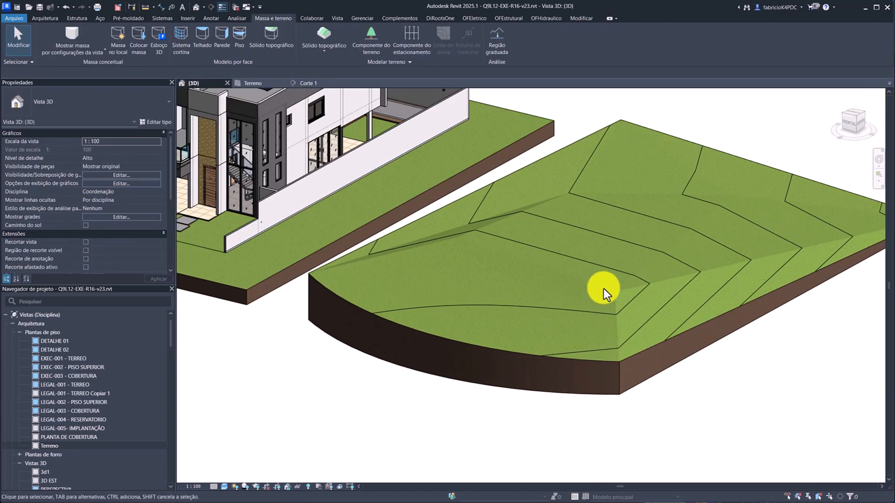
pyautogui.click(620, 363)
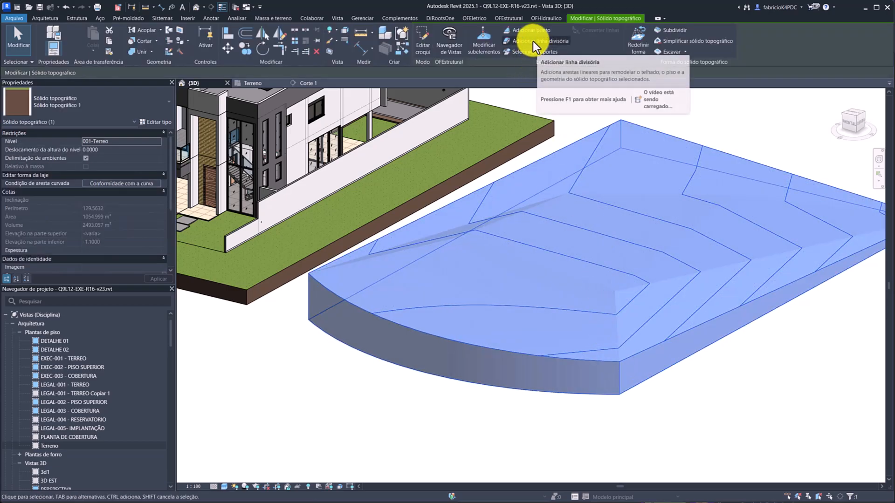
pyautogui.click(533, 41)
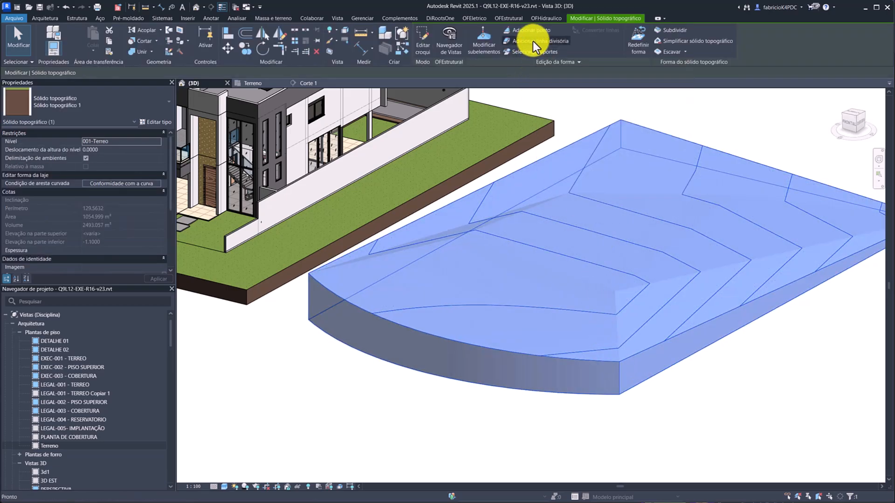
pyautogui.click(529, 281)
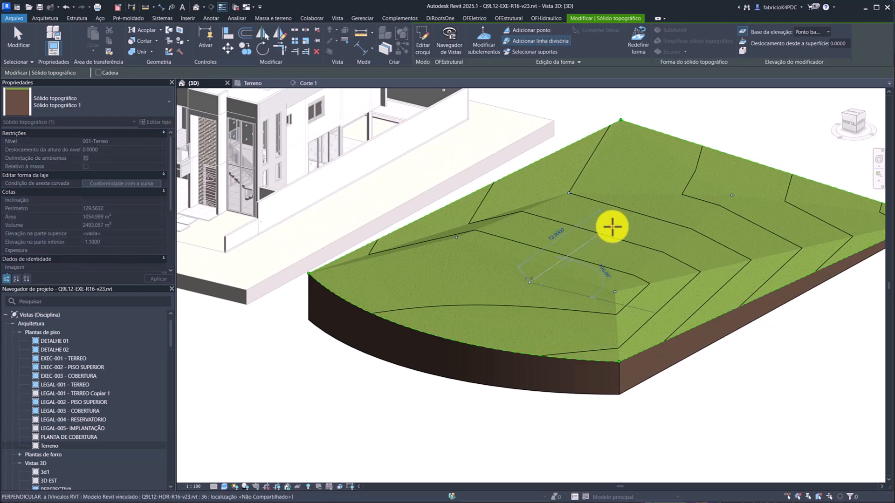
pyautogui.click(656, 185)
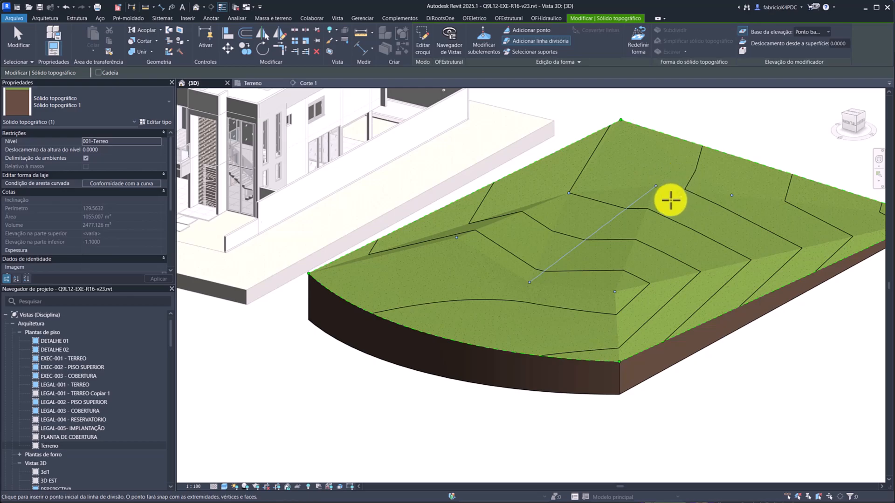
pyautogui.press('Escape')
pyautogui.press('Escape')
# Raise the whole split line until its front end is at about 3.08 and its far end at about 1.54.
pyautogui.click(619, 214)
pyautogui.press('Escape')
pyautogui.click(566, 187)
pyautogui.click(484, 37)
pyautogui.click(603, 228)
pyautogui.scroll(2, 597, 240)
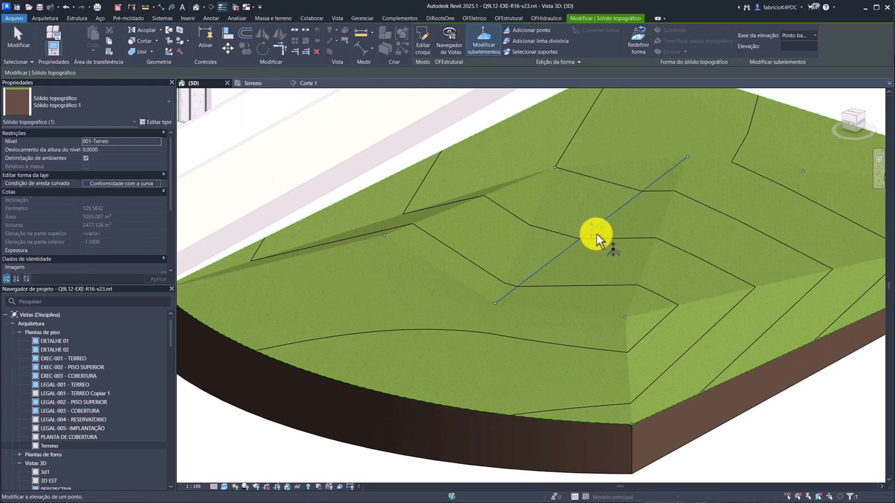
pyautogui.moveTo(591, 225); pyautogui.dragTo(592, 210)
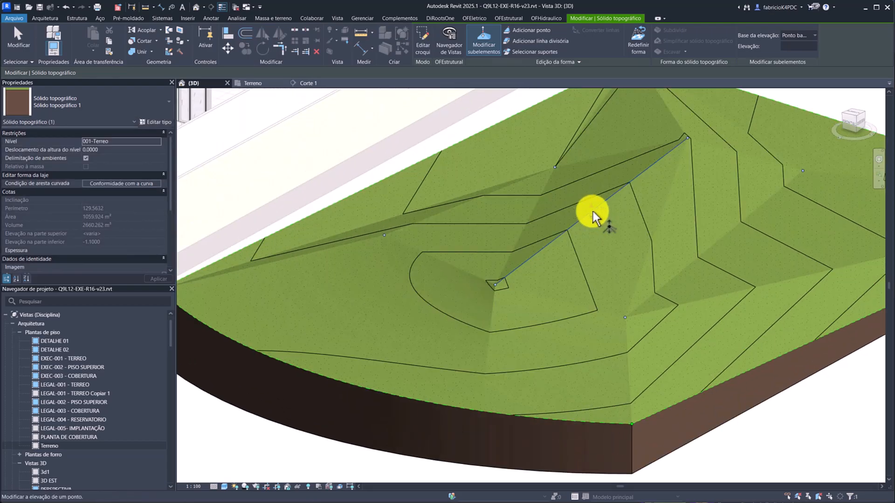
pyautogui.click(495, 284)
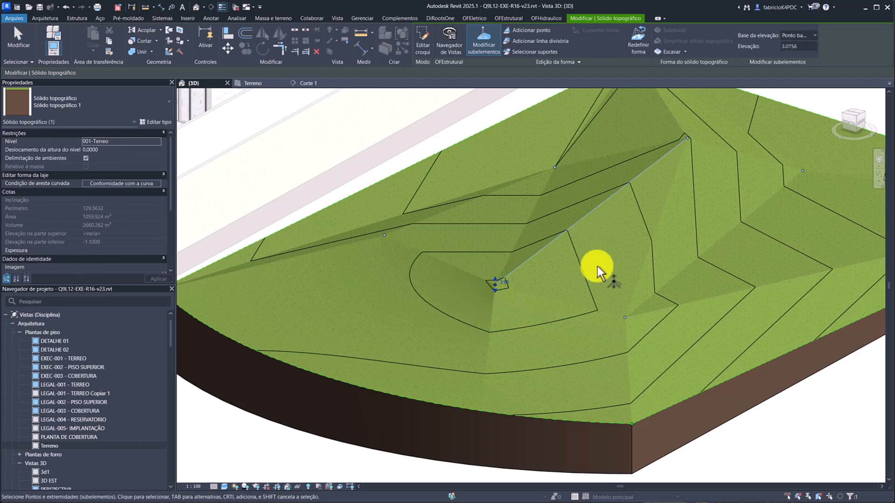
pyautogui.click(687, 138)
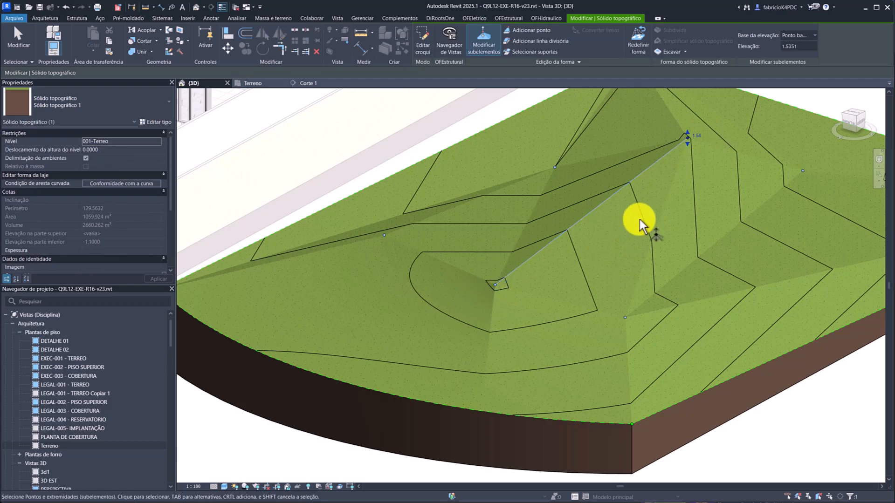
# Lower the split line, raise it again until its front end is at about 2.88, and check both ends' elevations.
pyautogui.click(585, 216)
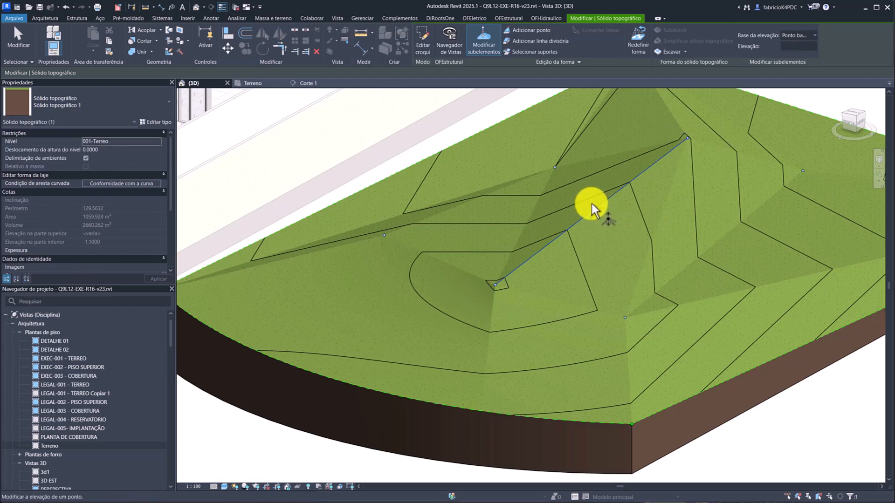
pyautogui.moveTo(592, 205); pyautogui.dragTo(592, 231)
pyautogui.keyDown('shift'); pyautogui.moveTo(606, 234); pyautogui.dragTo(546, 211, button='middle'); pyautogui.keyUp('shift')
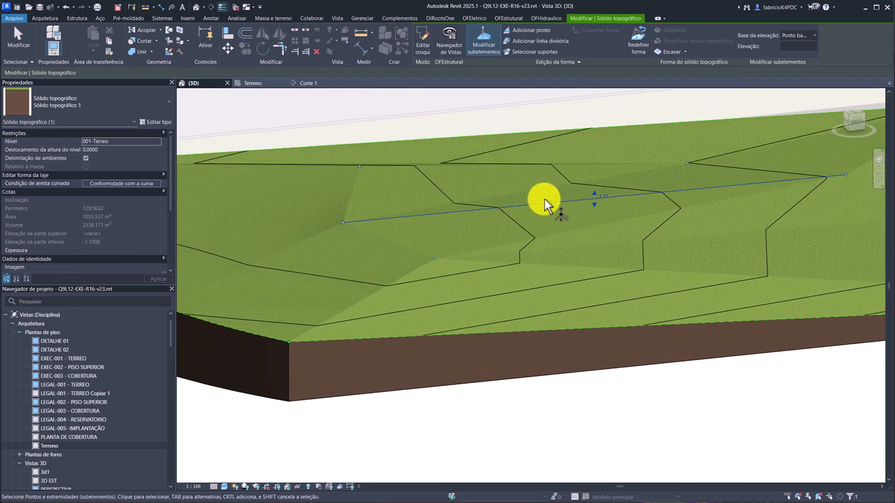
pyautogui.moveTo(594, 195); pyautogui.dragTo(594, 187)
pyautogui.click(344, 213)
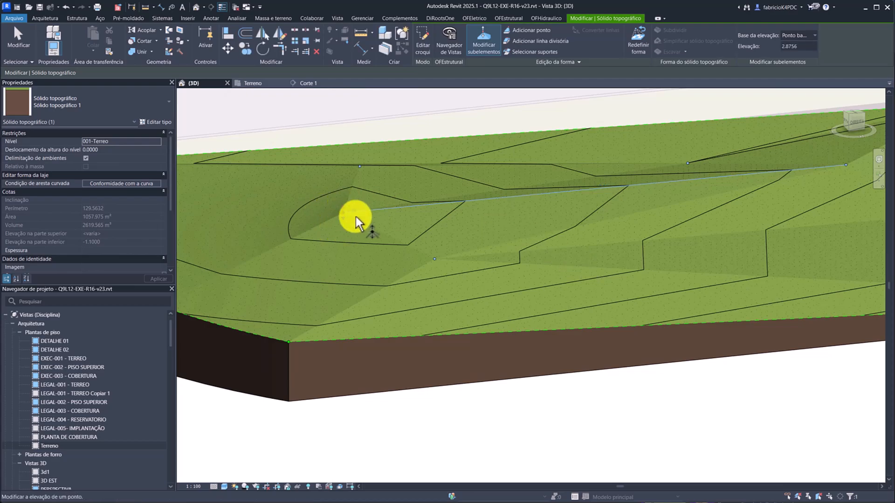
pyautogui.moveTo(672, 178); pyautogui.dragTo(542, 194, button='middle')
pyautogui.click(716, 181)
pyautogui.moveTo(410, 227); pyautogui.dragTo(543, 207, button='middle')
# Set the elevation of the split line's endpoint nearest the curved front to 2.0000.
pyautogui.click(348, 207)
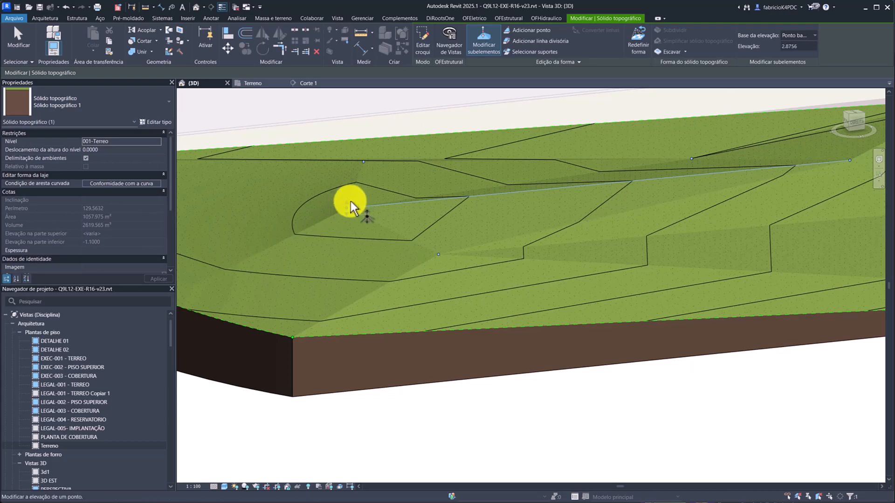
pyautogui.write('2')
pyautogui.press('Return')
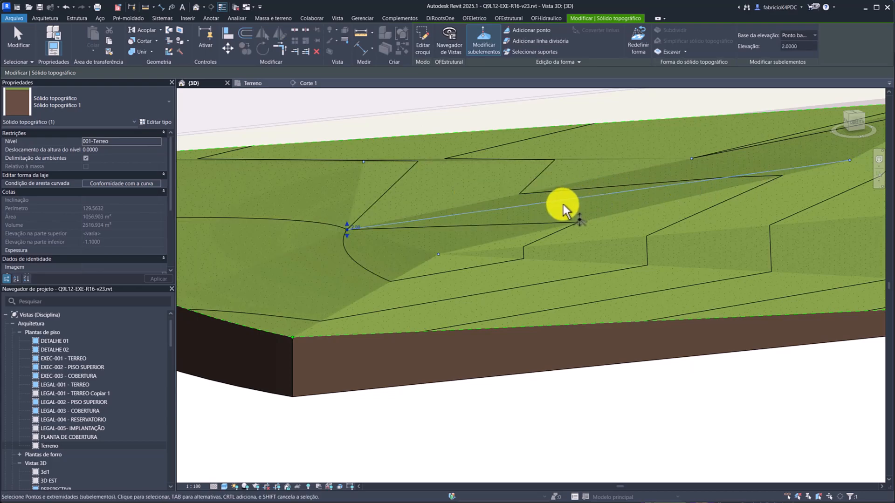
# Check the far endpoint's elevation and lower the whole split line to form a valley in the terrain.
pyautogui.click(850, 160)
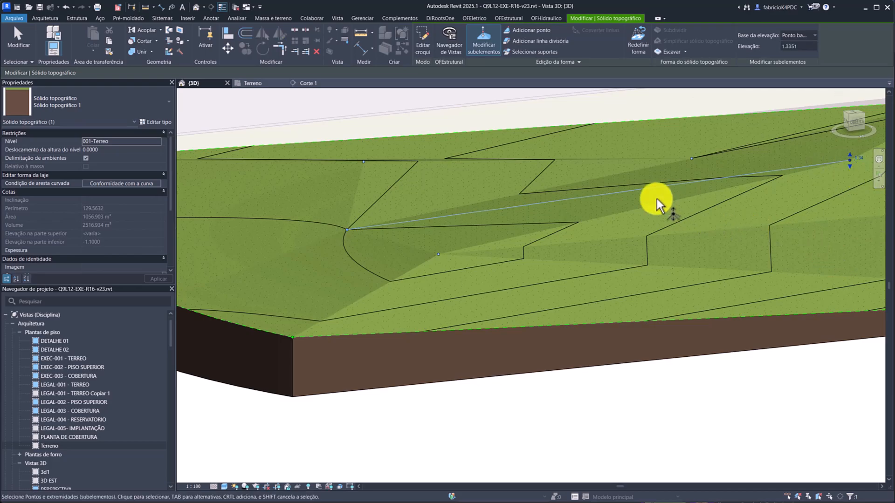
pyautogui.click(597, 203)
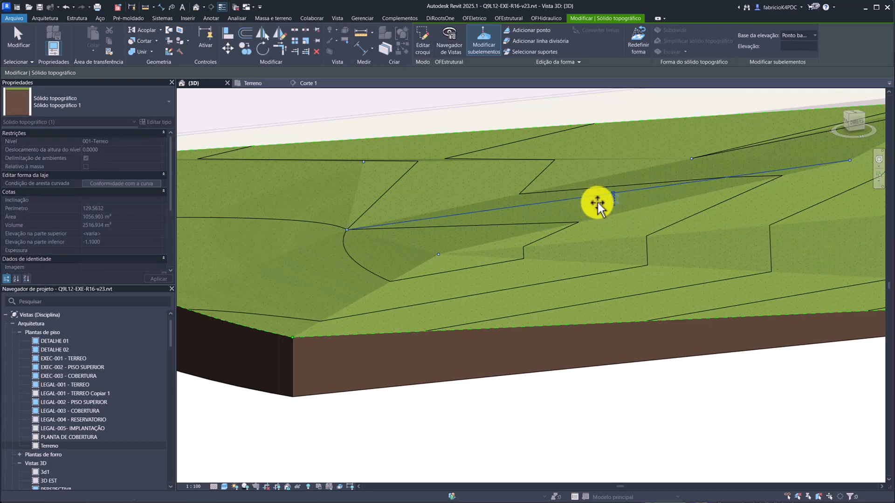
pyautogui.moveTo(597, 207); pyautogui.dragTo(597, 208)
pyautogui.keyDown('shift'); pyautogui.moveTo(597, 214); pyautogui.dragTo(648, 220, button='middle'); pyautogui.keyUp('shift')
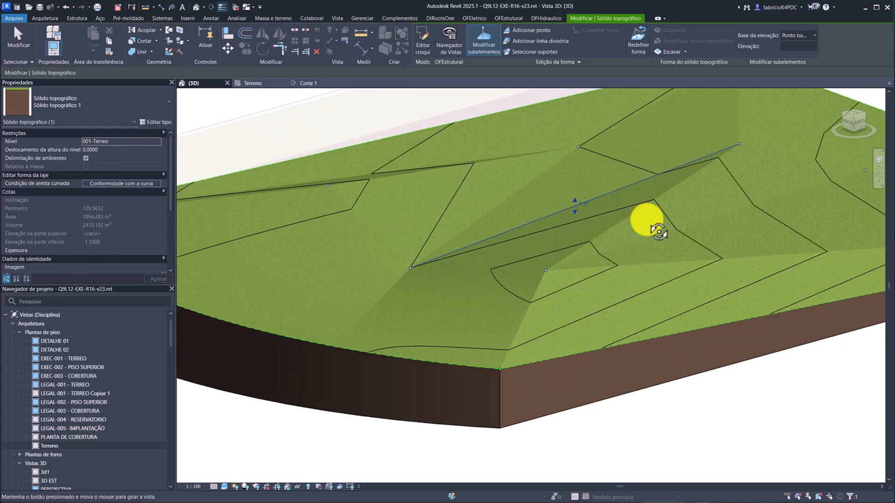
pyautogui.scroll(1, 565, 207)
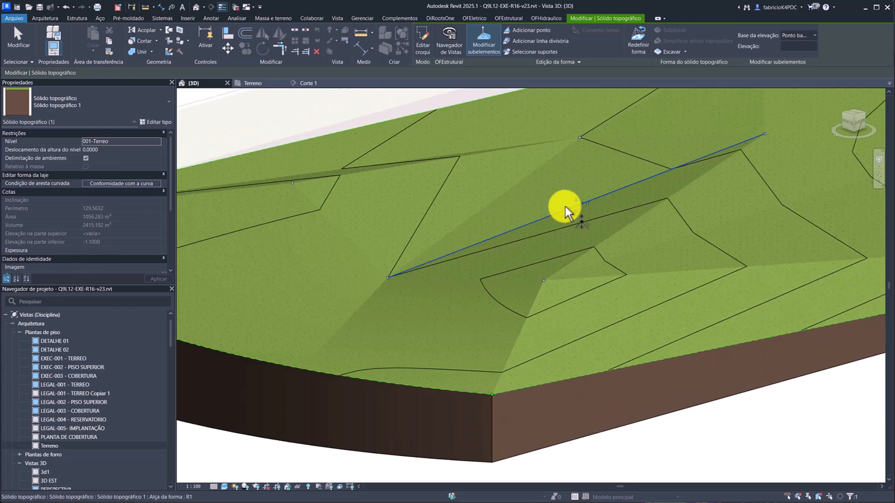
# Raise the whole split line to turn the valley into a ridge and finish the terrain's sub-element editing.
pyautogui.moveTo(578, 200); pyautogui.dragTo(577, 184)
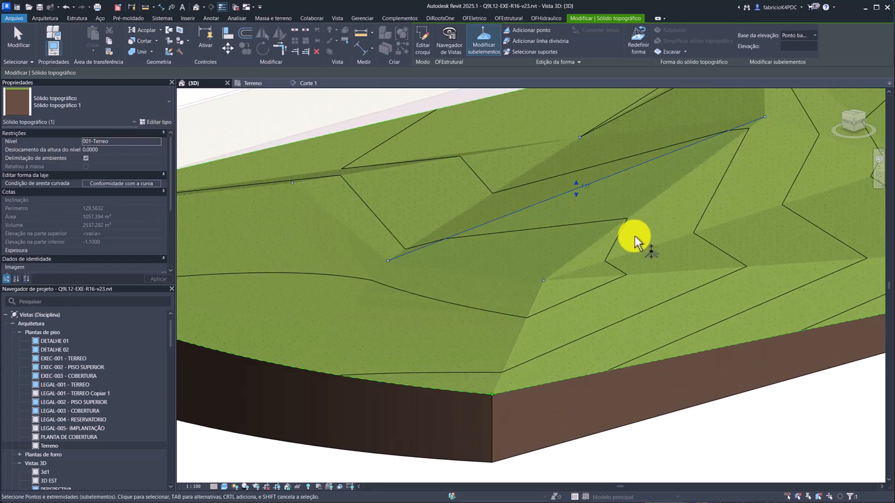
pyautogui.scroll(-5, 611, 225)
pyautogui.keyDown('shift'); pyautogui.moveTo(550, 233); pyautogui.dragTo(578, 305, button='middle'); pyautogui.keyUp('shift')
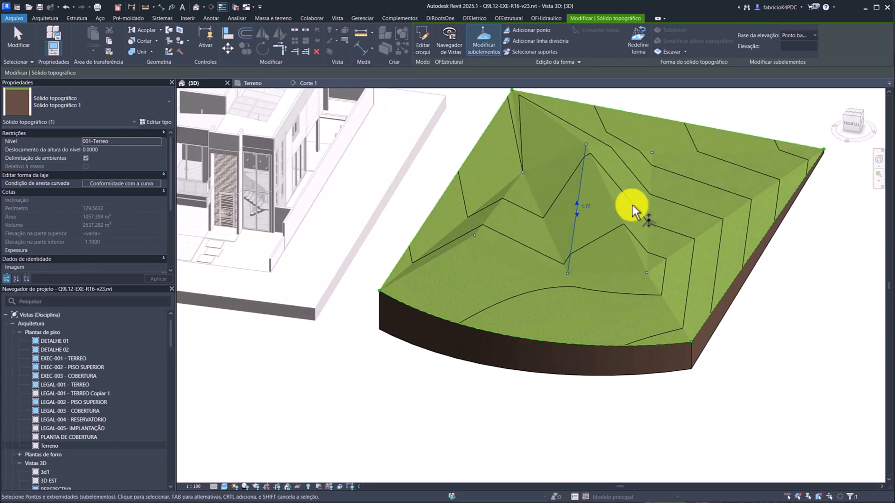
pyautogui.press('Escape')
pyautogui.press('Escape')
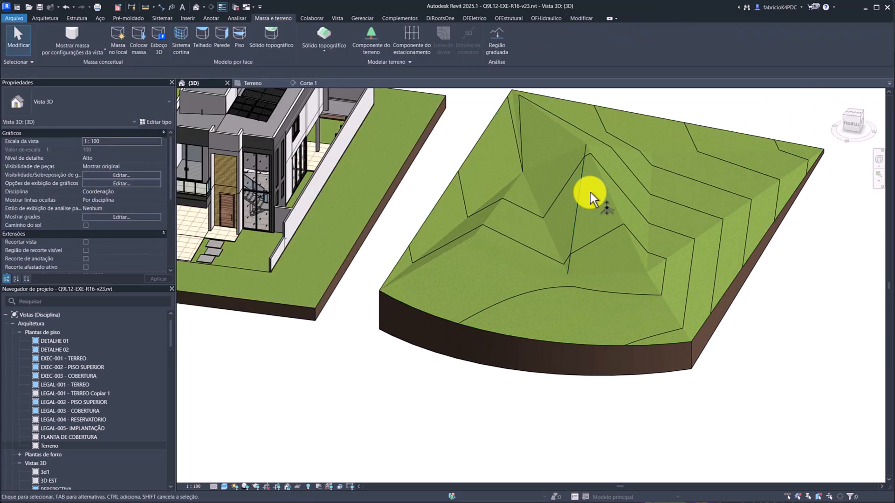
# Undo the split-line height changes and remove the split line from the toposolid.
pyautogui.scroll(-2, 630, 170)
pyautogui.keyDown('shift'); pyautogui.moveTo(635, 172); pyautogui.dragTo(594, 216, button='middle'); pyautogui.keyUp('shift')
pyautogui.scroll(1, 609, 206)
pyautogui.scroll(3, 613, 200)
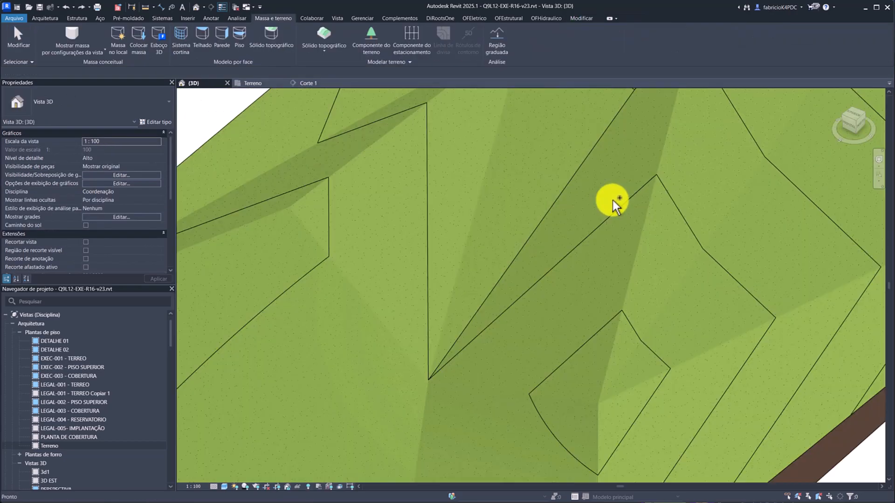
pyautogui.scroll(-3, 618, 197)
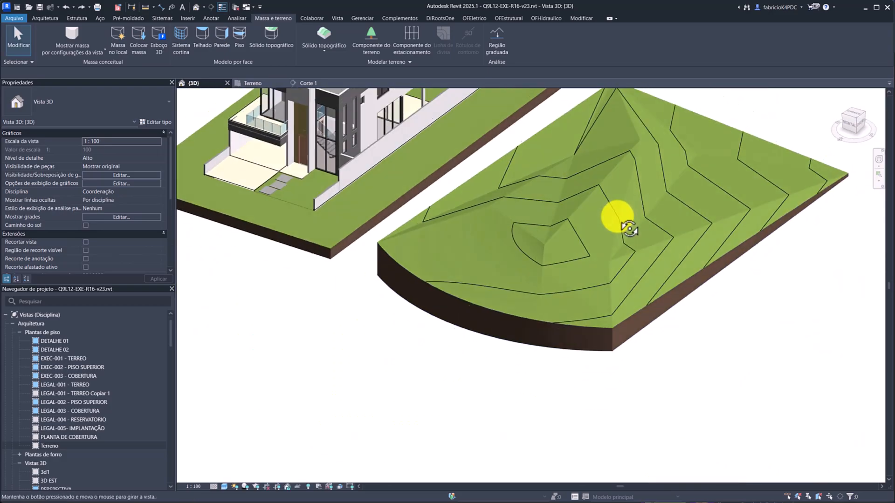
pyautogui.scroll(2, 615, 209)
pyautogui.scroll(-1, 620, 217)
pyautogui.scroll(1, 621, 215)
pyautogui.scroll(-2, 621, 215)
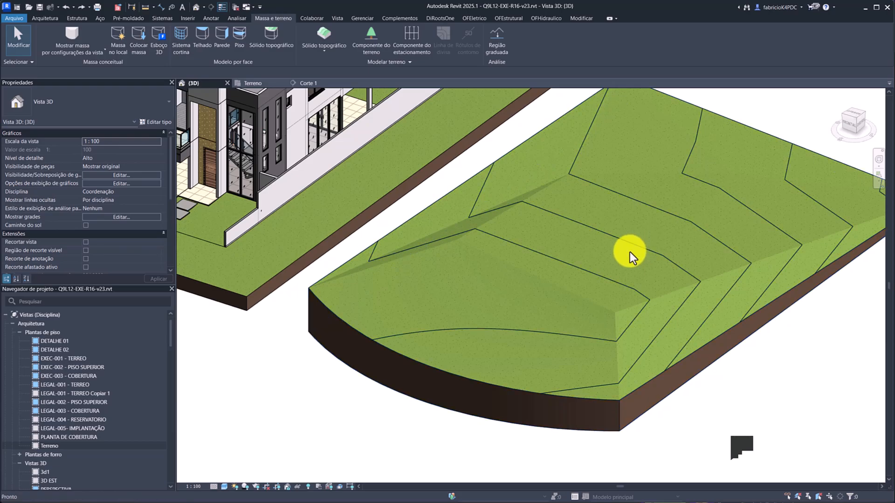
# Close the Corte 1 section view and undo the remaining point edits on the terrain surface.
pyautogui.hotkey('ctrl', 'Tab')
pyautogui.hotkey('ctrl', 'w')
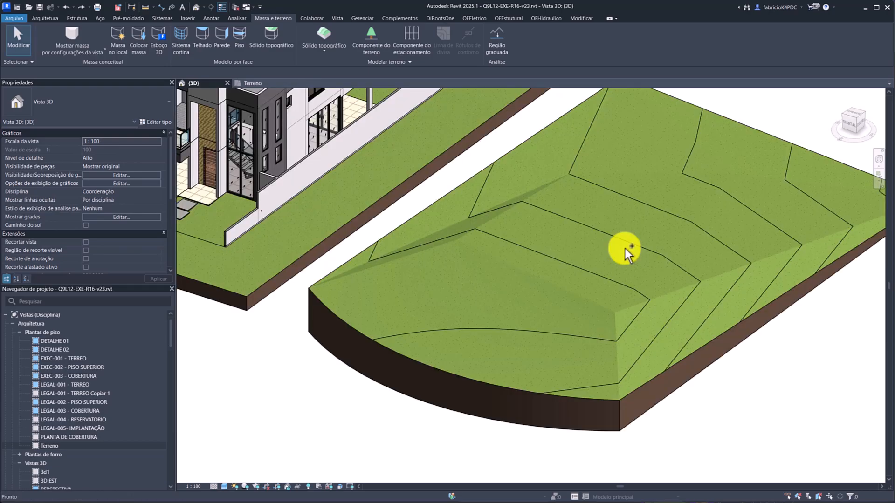
pyautogui.scroll(1, 625, 248)
pyautogui.scroll(-3, 624, 247)
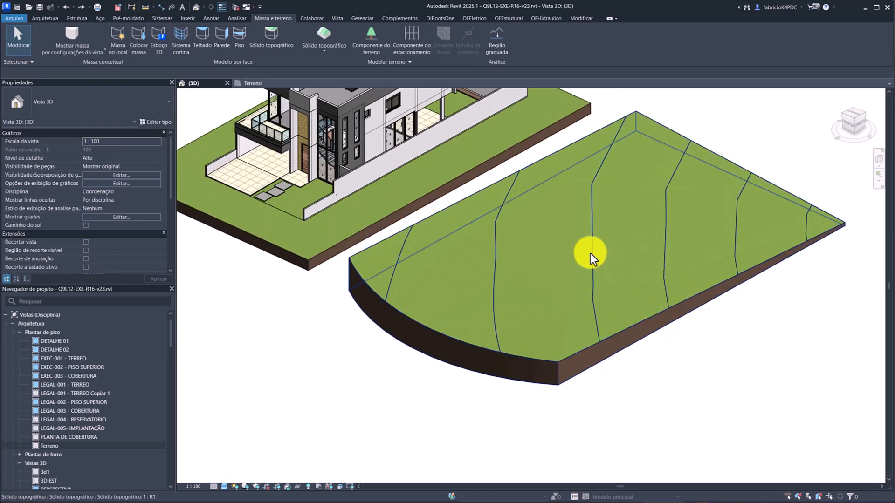
# Review the contour display settings in the curved-front toposolid's type properties, without changing them.
pyautogui.click(591, 254)
pyautogui.press('Escape')
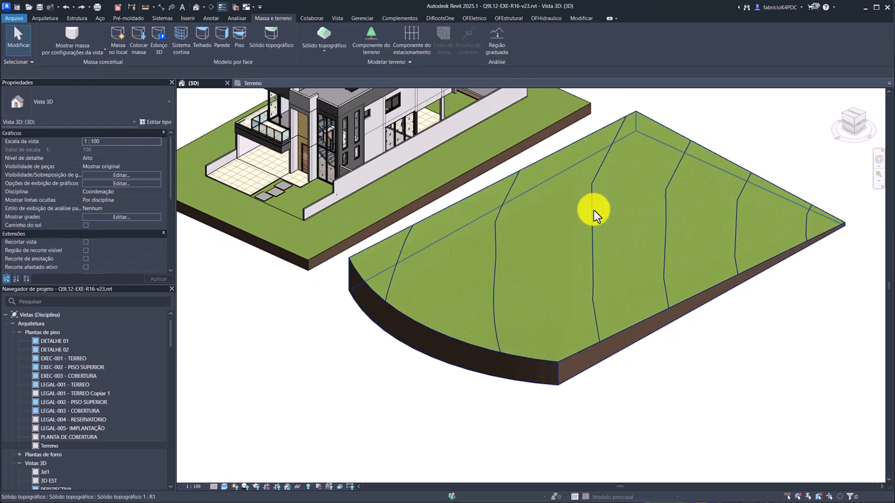
pyautogui.click(595, 209)
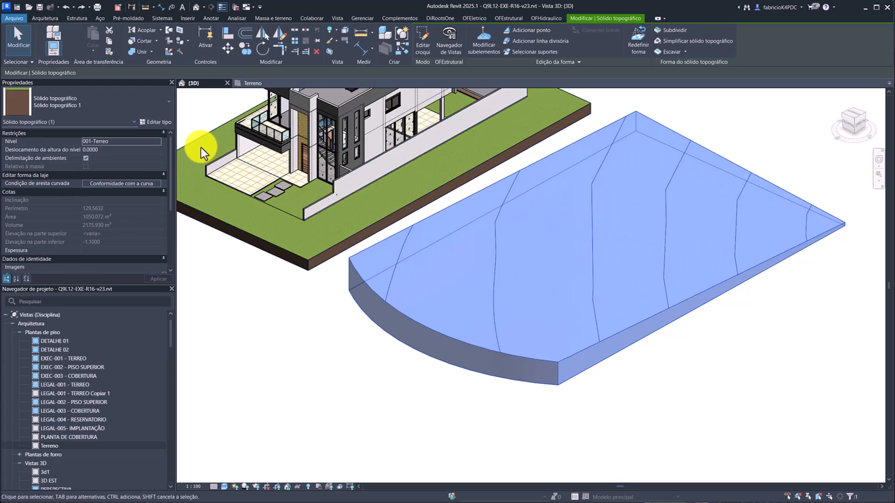
pyautogui.click(156, 123)
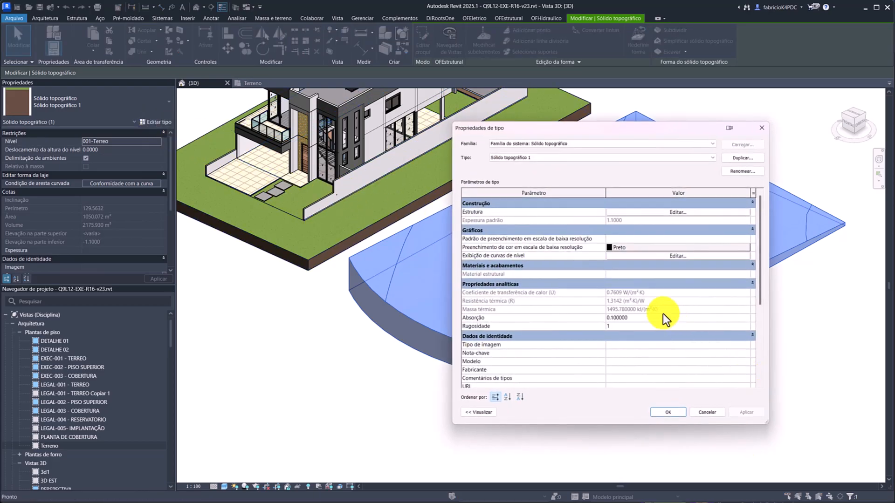
pyautogui.click(671, 257)
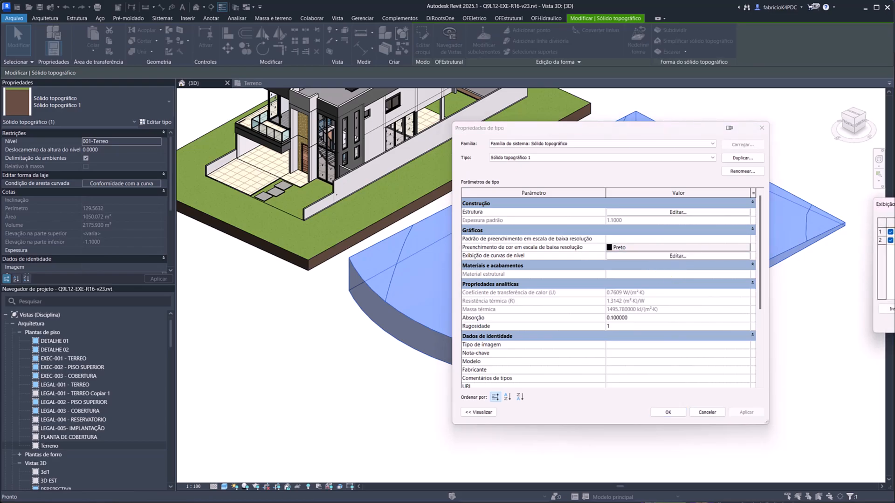
pyautogui.moveTo(886, 205); pyautogui.dragTo(434, 189)
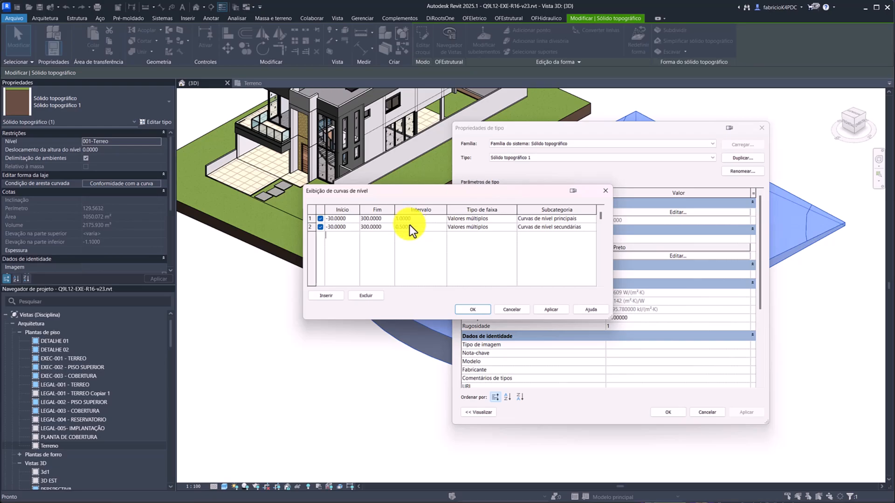
pyautogui.click(420, 220)
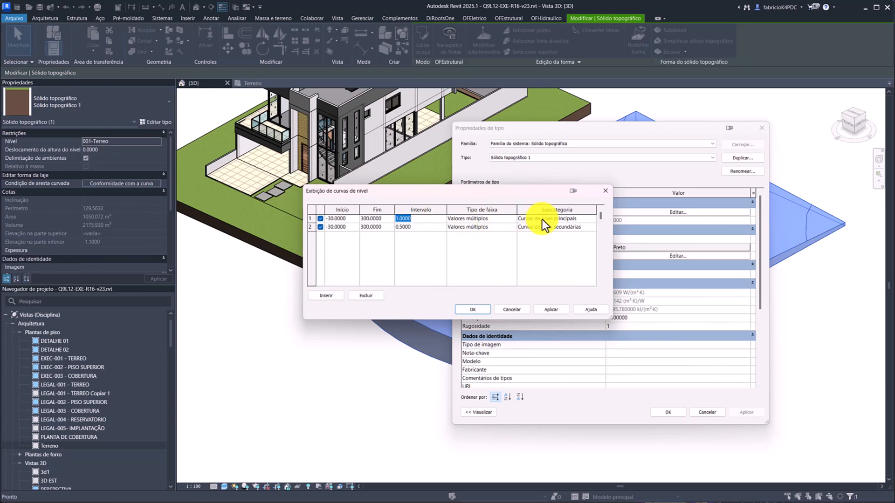
pyautogui.moveTo(545, 196); pyautogui.dragTo(409, 224)
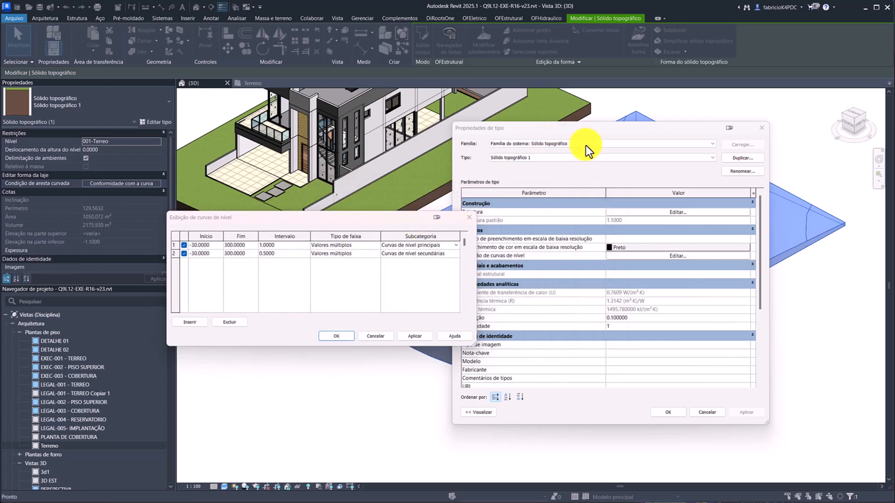
pyautogui.click(470, 217)
# Review the layer structure of the Sólido topográfico 1 type and leave it unchanged.
pyautogui.moveTo(539, 136); pyautogui.dragTo(563, 180)
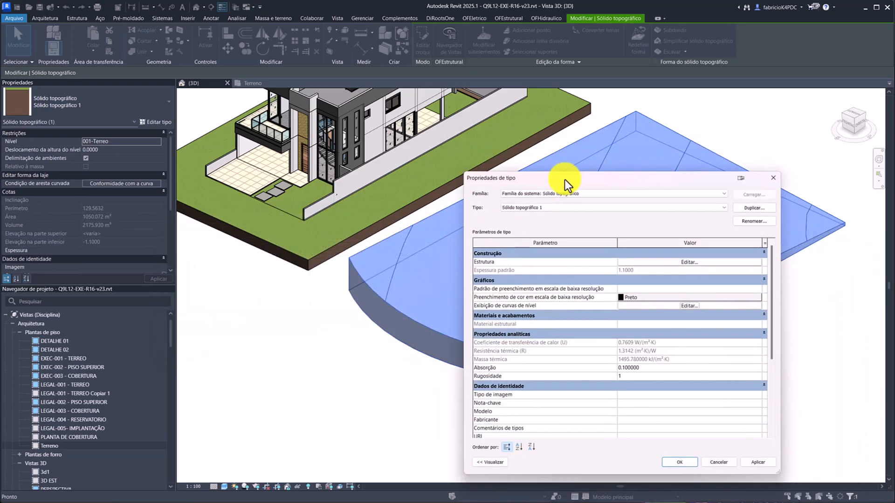
pyautogui.click(656, 262)
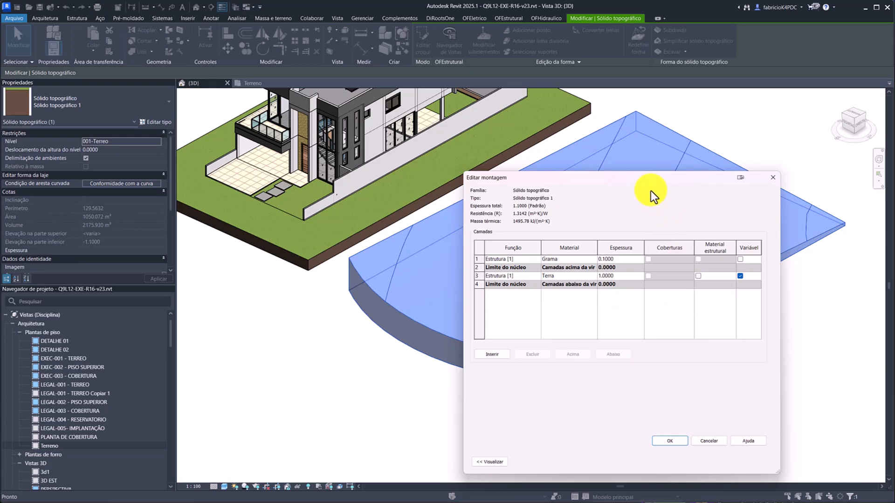
pyautogui.click(773, 178)
# Reopen the type's contour display settings and review the subcategory options for both contour rows.
pyautogui.click(699, 304)
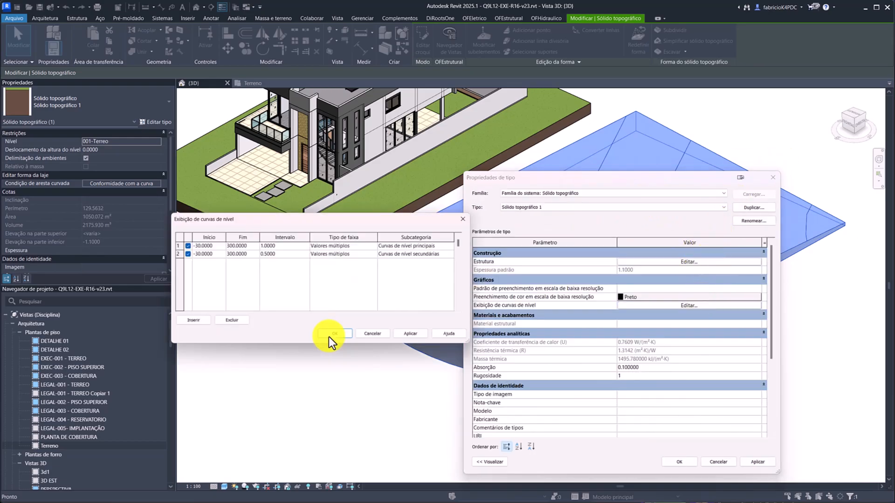
pyautogui.moveTo(302, 217); pyautogui.dragTo(409, 188)
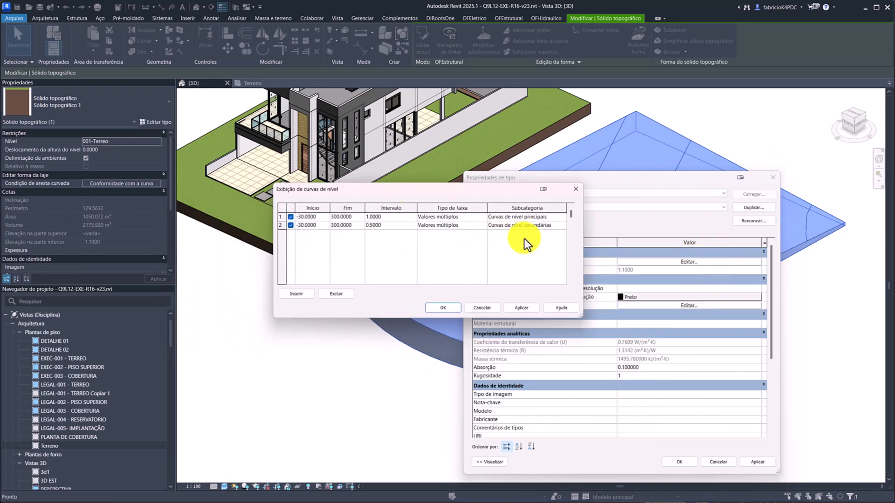
pyautogui.click(563, 225)
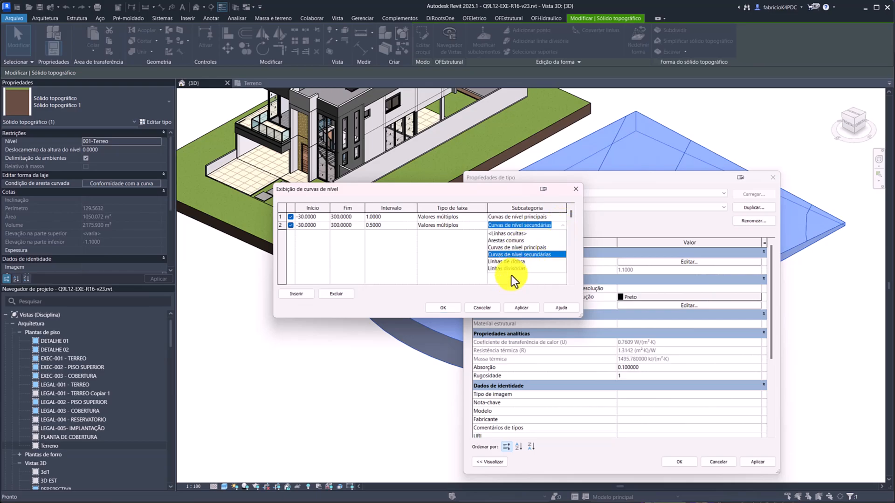
pyautogui.click(555, 217)
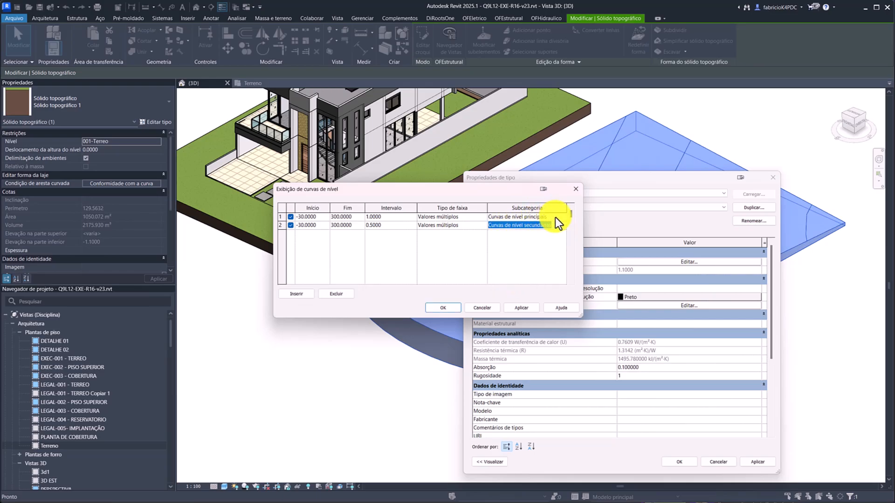
pyautogui.click(557, 217)
pyautogui.click(563, 218)
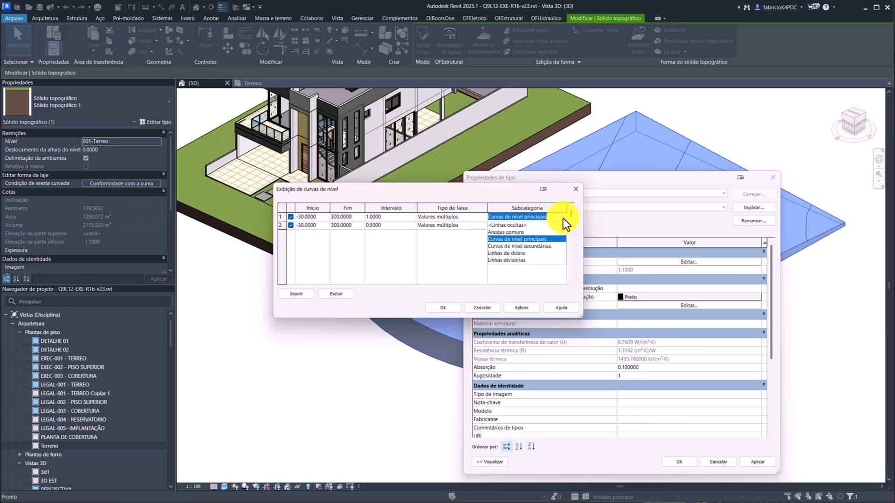
pyautogui.click(563, 218)
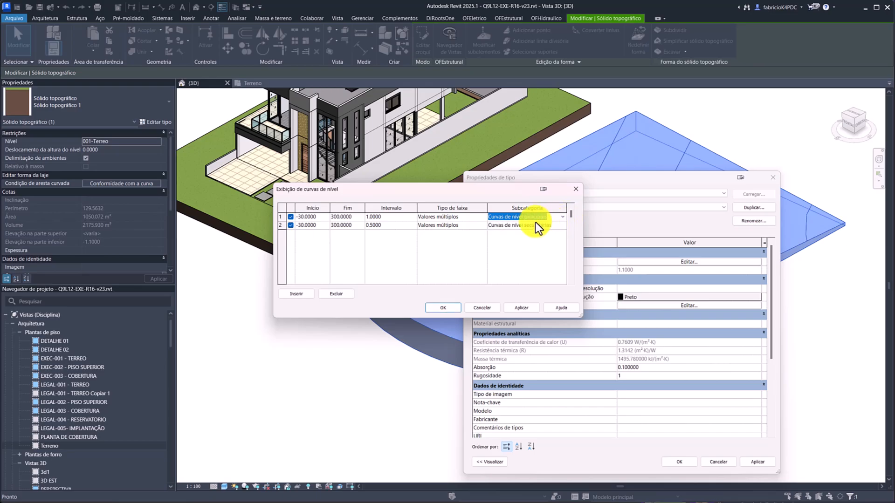
pyautogui.click(509, 217)
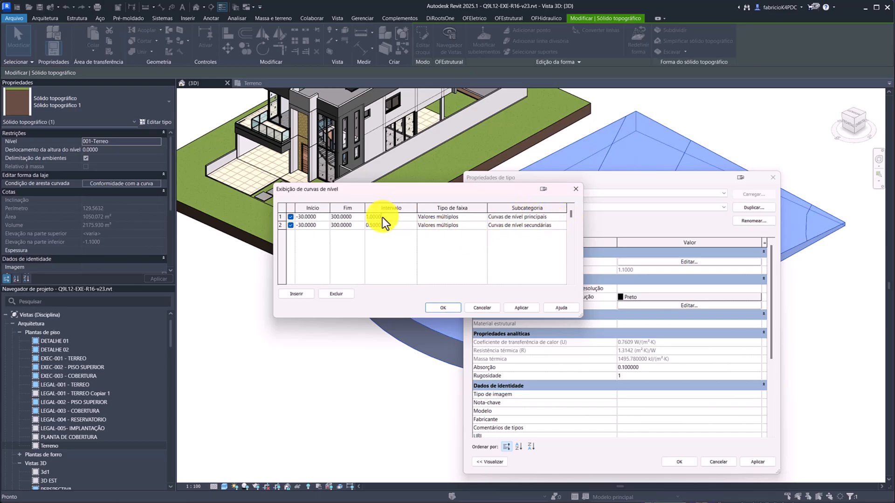
# Set the interval of the principal contours (Curvas de nível principais) to 0.5000.
pyautogui.click(369, 217)
pyautogui.press('BackSpace')
pyautogui.write('0')
pyautogui.press('Right')
pyautogui.press('Delete')
pyautogui.write('5')
# Set the interval of the secondary contours (Curvas de nível secundárias) to 0.2000 and apply the toposolid type changes.
pyautogui.click(371, 228)
pyautogui.hotkey('shift', 'Left')
pyautogui.write('2')
pyautogui.click(506, 226)
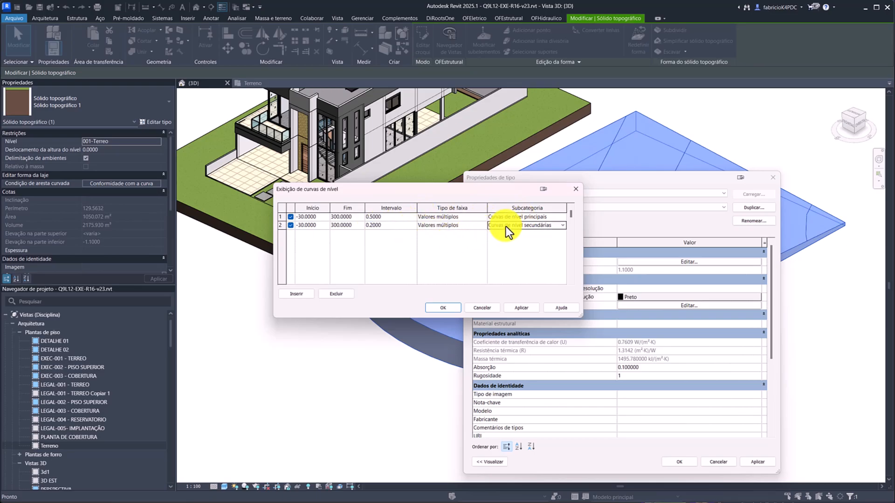
pyautogui.click(443, 308)
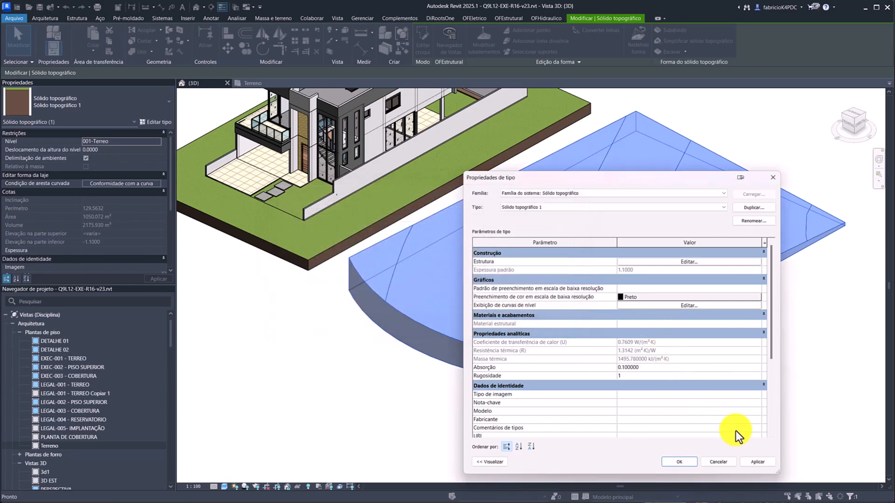
pyautogui.click(679, 461)
# Deselect the toposolid and examine its contour lines from several angles.
pyautogui.click(650, 379)
pyautogui.keyDown('shift'); pyautogui.moveTo(651, 379); pyautogui.dragTo(651, 402, button='middle'); pyautogui.keyUp('shift')
pyautogui.scroll(4, 528, 303)
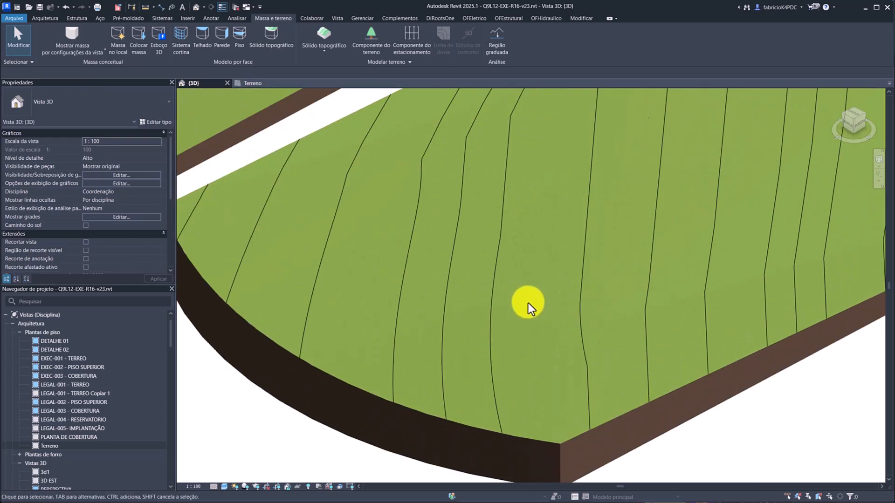
pyautogui.click(583, 286)
pyautogui.scroll(-2, 583, 287)
pyautogui.keyDown('shift'); pyautogui.moveTo(594, 285); pyautogui.dragTo(529, 273, button='middle'); pyautogui.keyUp('shift')
pyautogui.press('Escape')
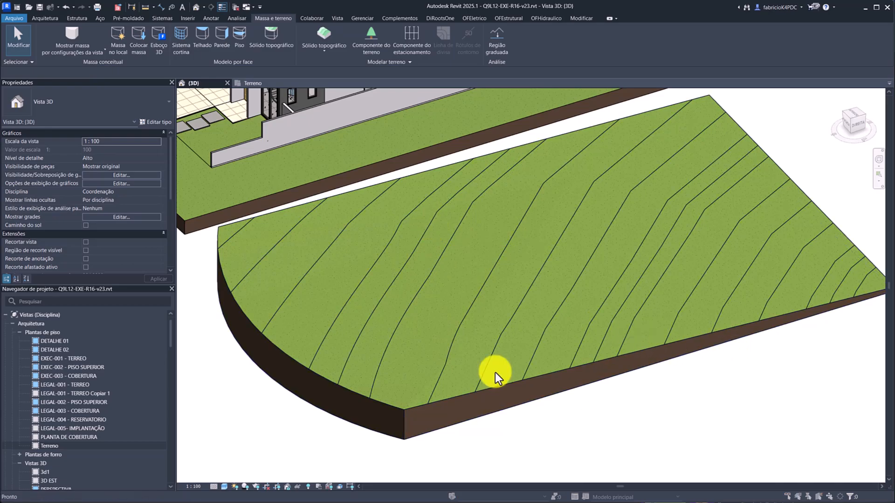
pyautogui.press('v')
pyautogui.press('v')
pyautogui.click(334, 256)
pyautogui.press('s')
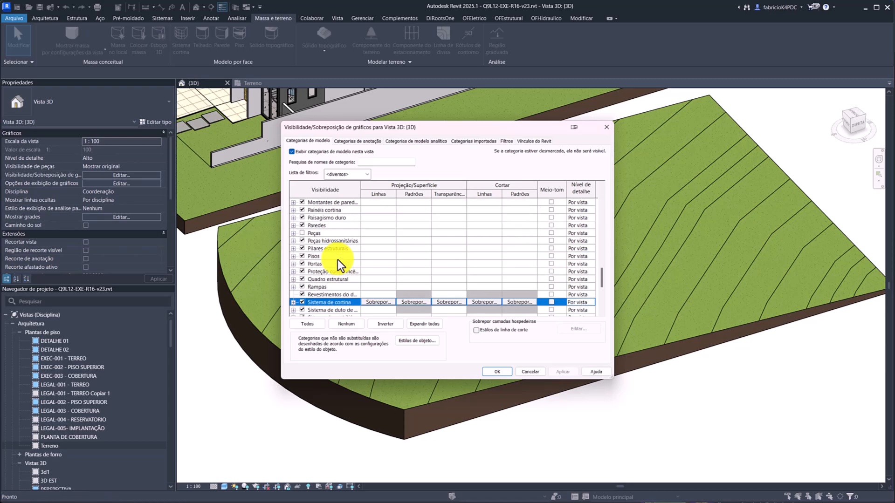
pyautogui.scroll(-7, 345, 271)
pyautogui.click(326, 288)
pyautogui.click(607, 128)
pyautogui.click(542, 373)
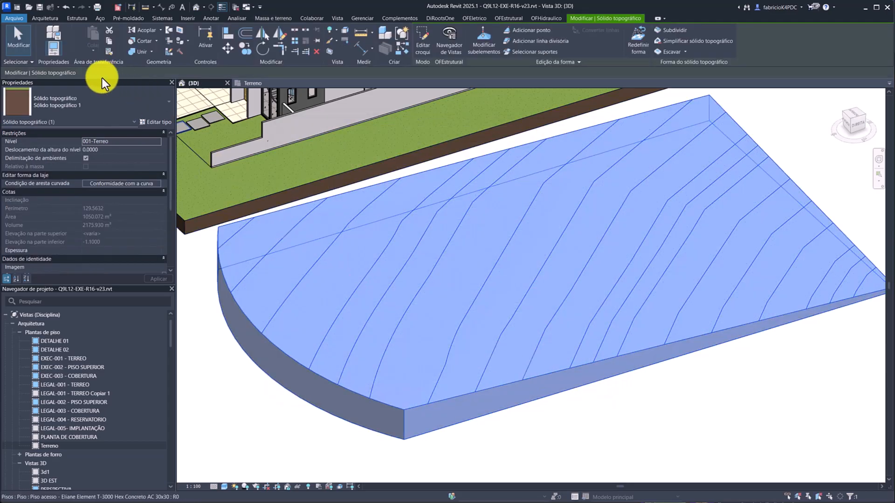
pyautogui.press('Escape')
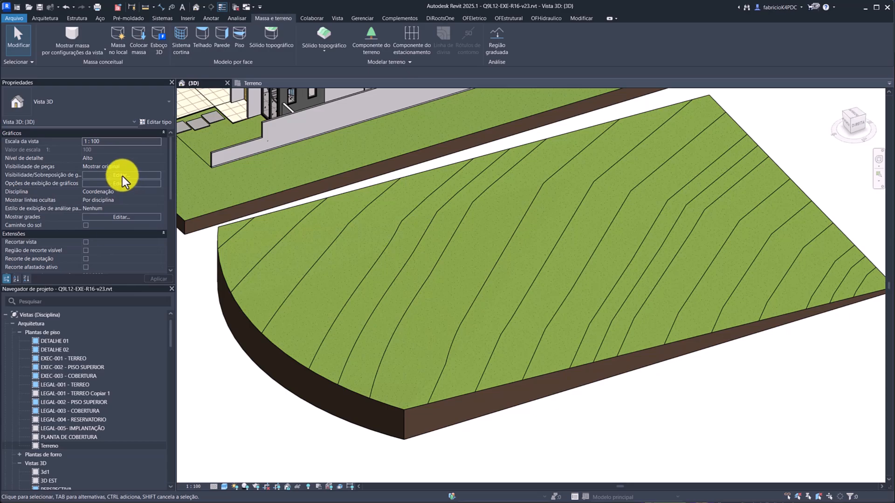
# In the 3D view's visibility/graphics overrides, expand the Sólido topográfico category and select the Curvas de nível principais subcategory.
pyautogui.click(110, 175)
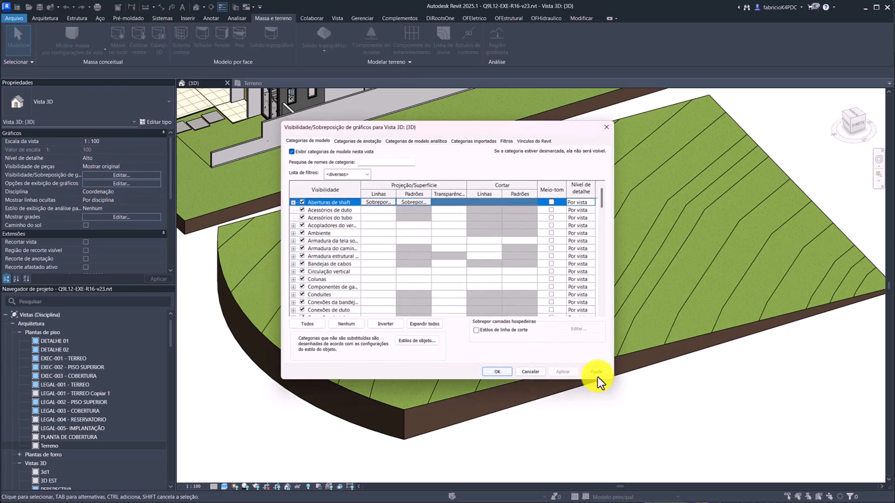
pyautogui.click(321, 247)
pyautogui.write('só')
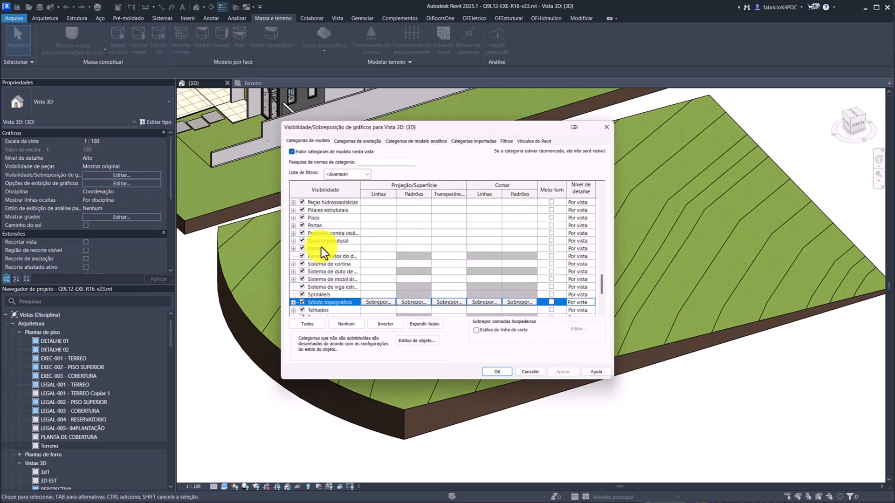
pyautogui.click(294, 302)
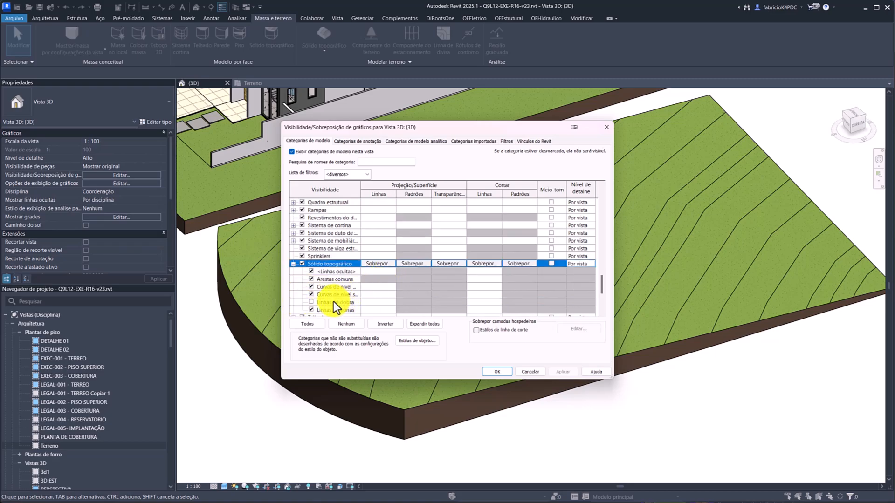
pyautogui.moveTo(361, 189); pyautogui.dragTo(393, 185)
pyautogui.click(407, 286)
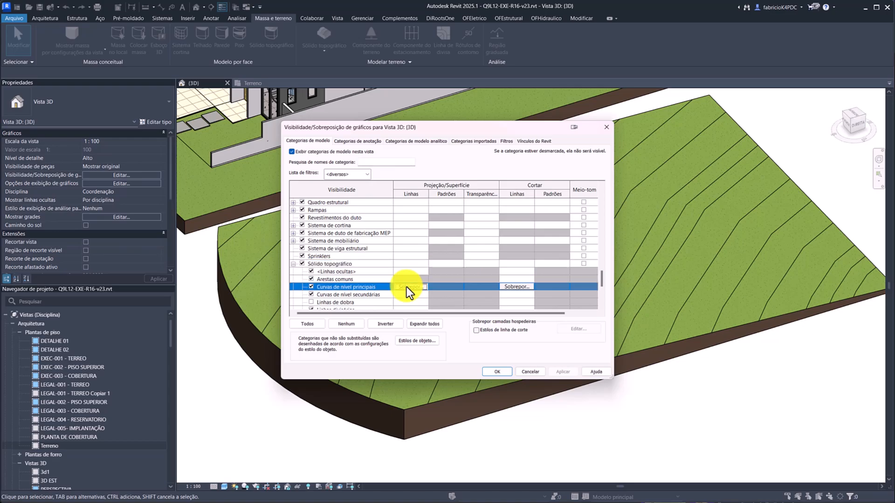
pyautogui.click(406, 287)
pyautogui.click(437, 239)
pyautogui.press('Escape')
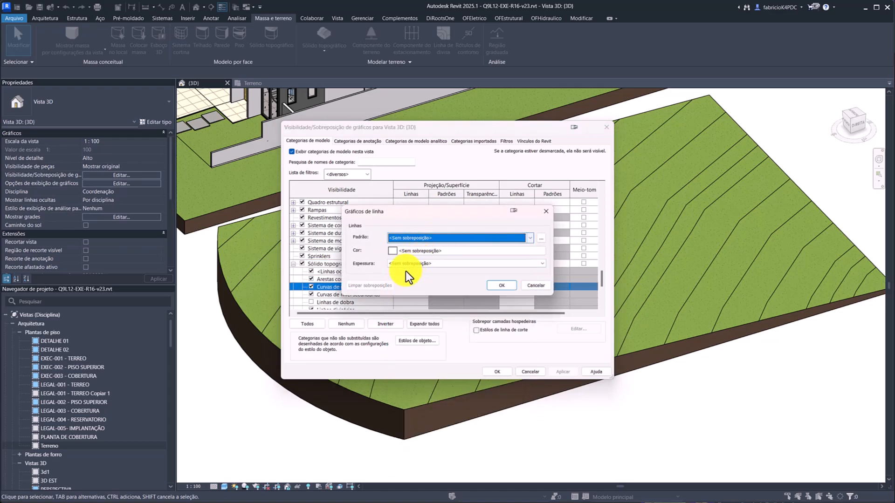
pyautogui.press('Escape')
# Override the projection lines of Curvas de nível principais with the Sólido pattern and the colour Preto.
pyautogui.click(410, 286)
pyautogui.click(446, 238)
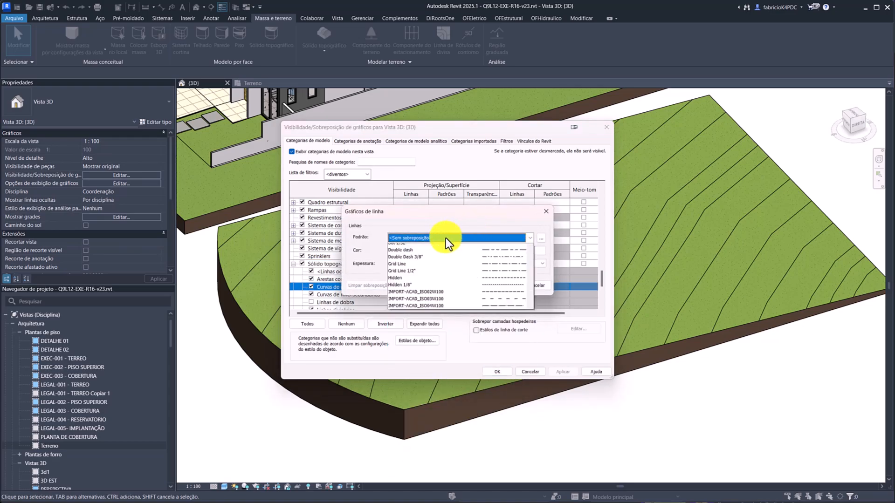
pyautogui.click(443, 254)
pyautogui.click(433, 252)
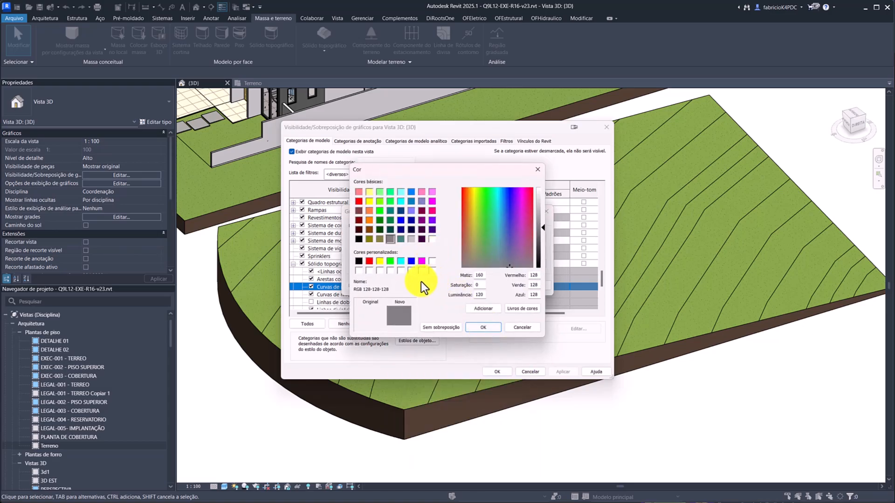
pyautogui.click(359, 261)
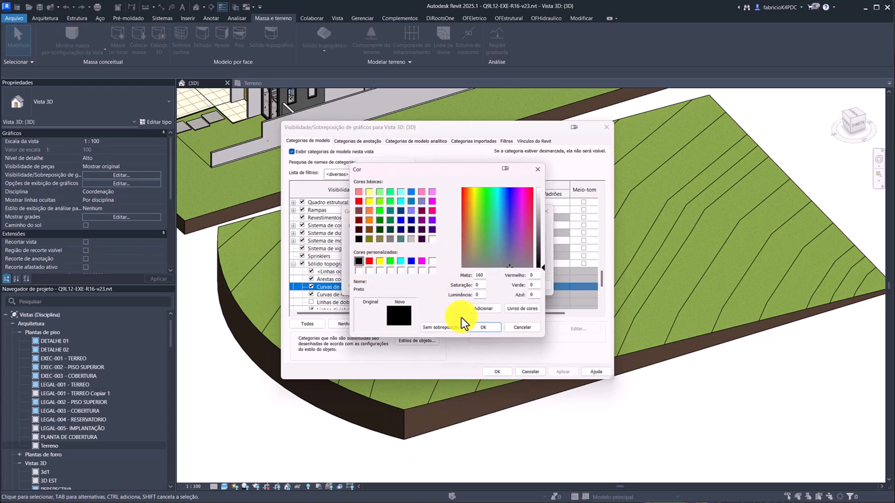
pyautogui.click(487, 328)
# Set the line weight of Curvas de nível principais to 4 and apply the view's graphic overrides.
pyautogui.click(457, 264)
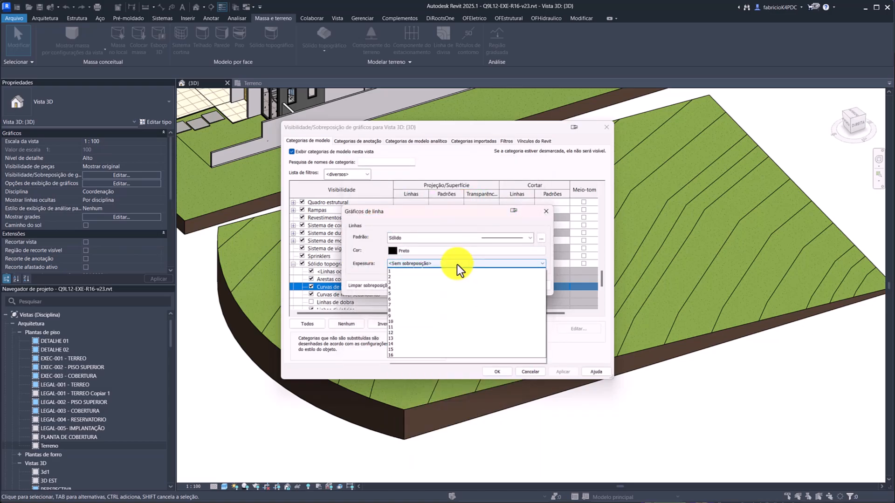
pyautogui.click(414, 294)
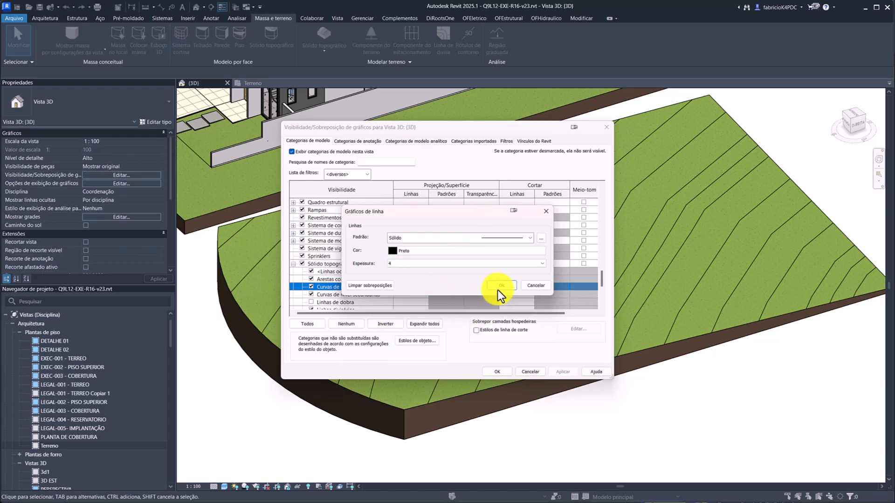
pyautogui.click(500, 286)
pyautogui.click(571, 372)
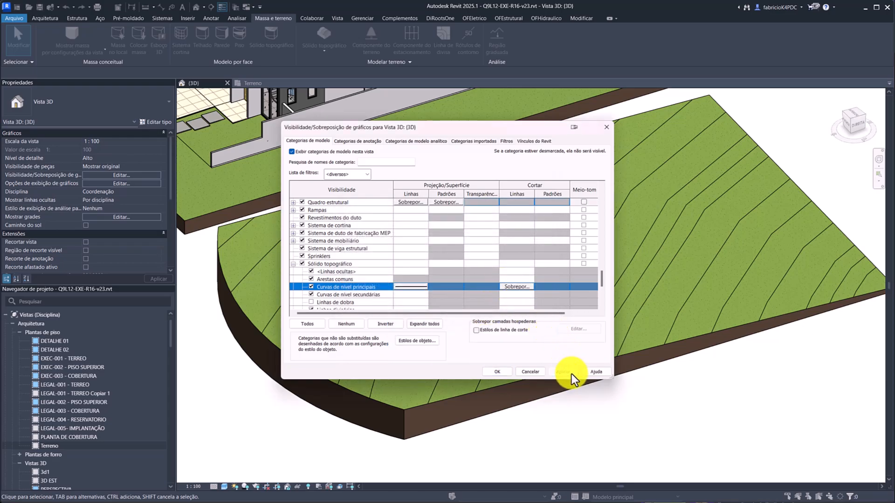
pyautogui.click(497, 372)
# Examine the toposolid's contour lines up close and from afar, comparing the principal and secondary line weights.
pyautogui.scroll(-1, 293, 103)
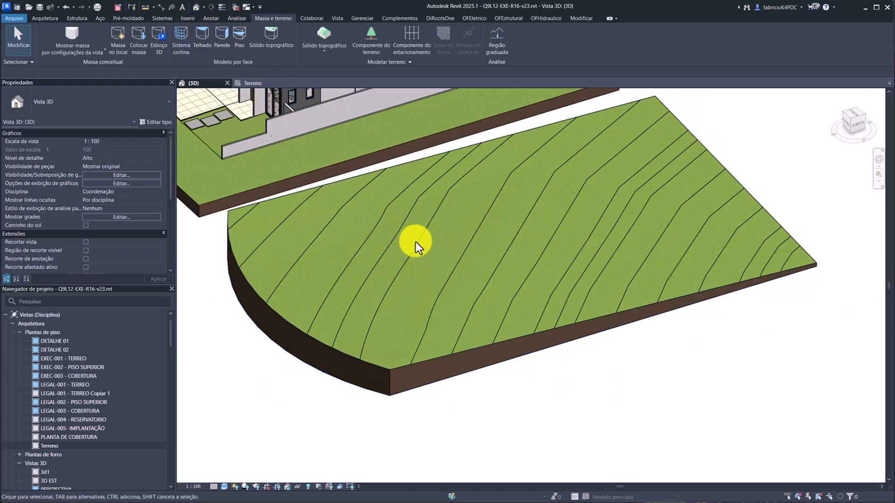
pyautogui.scroll(6, 535, 267)
pyautogui.scroll(-2, 536, 298)
pyautogui.scroll(2, 535, 297)
pyautogui.scroll(-5, 526, 307)
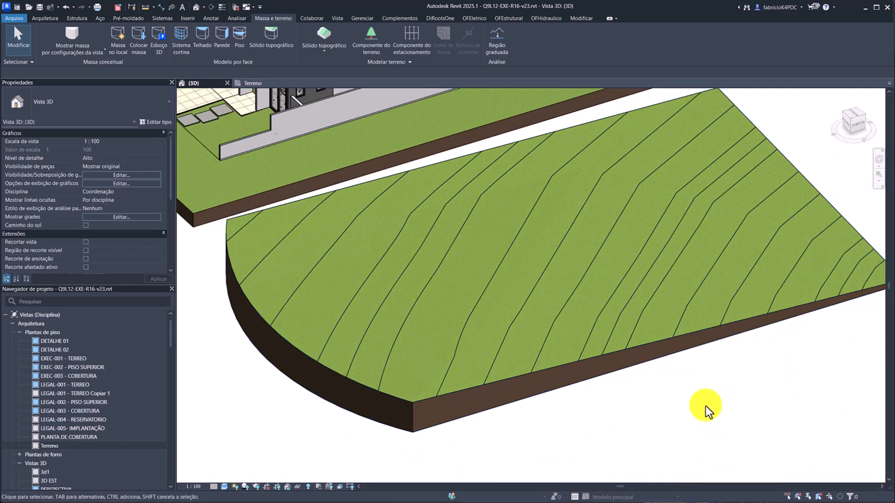
pyautogui.scroll(5, 557, 296)
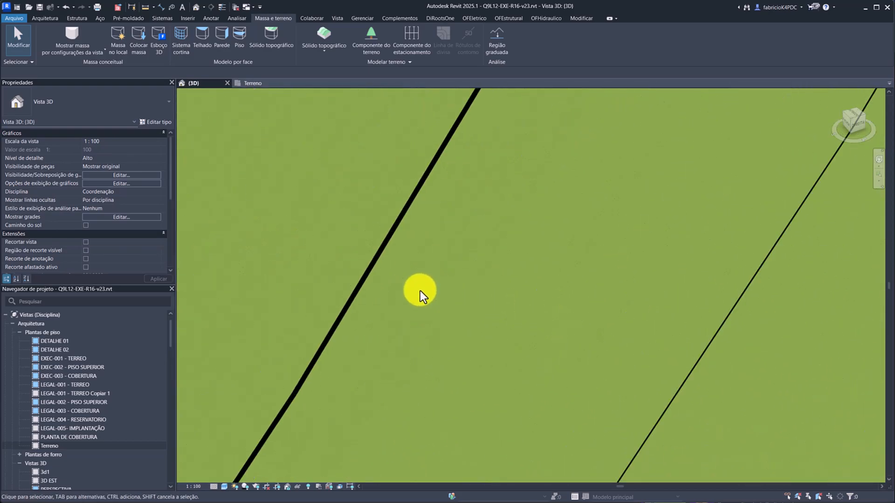
pyautogui.moveTo(420, 294); pyautogui.dragTo(628, 307, button='middle')
pyautogui.scroll(-5, 613, 295)
pyautogui.scroll(2, 631, 312)
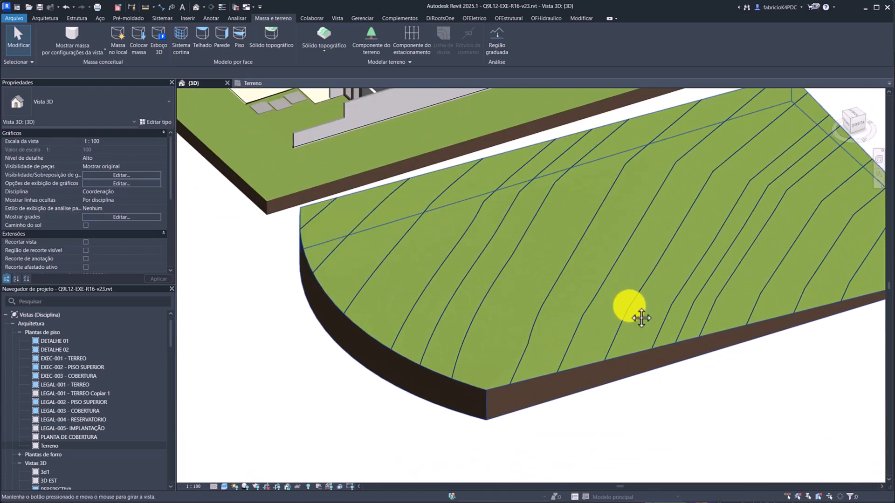
# Select the toposolid with the curved edge to access its shape editing tools.
pyautogui.click(530, 388)
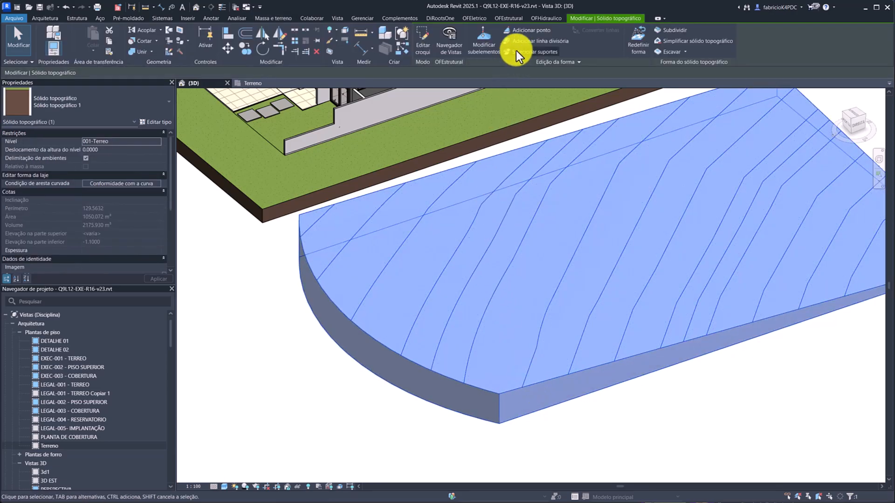